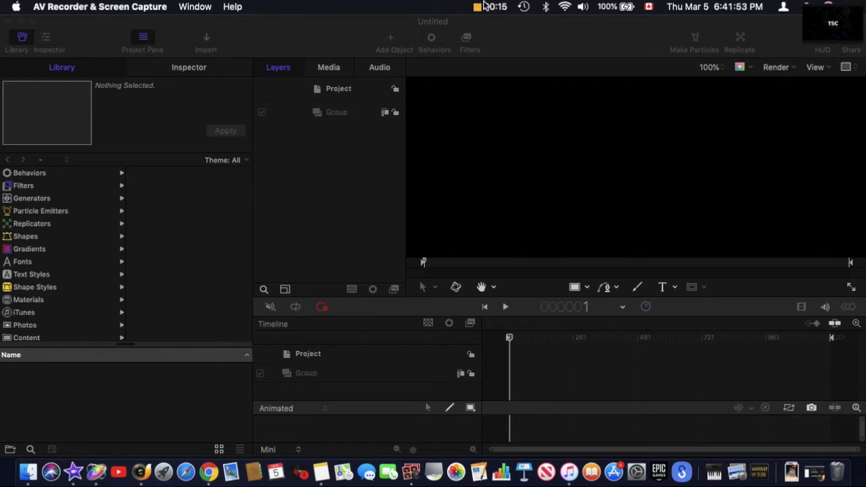
Turn up the computer's volume.
key("XF86AudioRaiseVolume")
key("XF86AudioRaiseVolume")
key("XF86AudioRaiseVolume")
key("XF86AudioRaiseVolume")
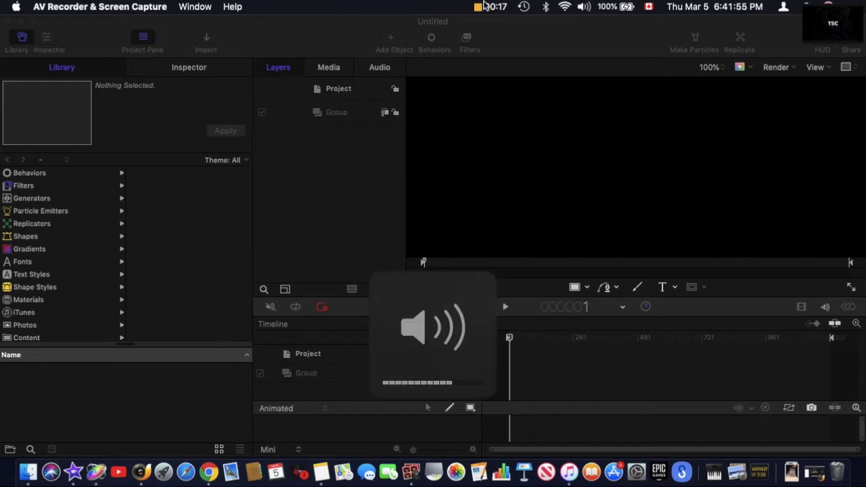
key("XF86AudioRaiseVolume")
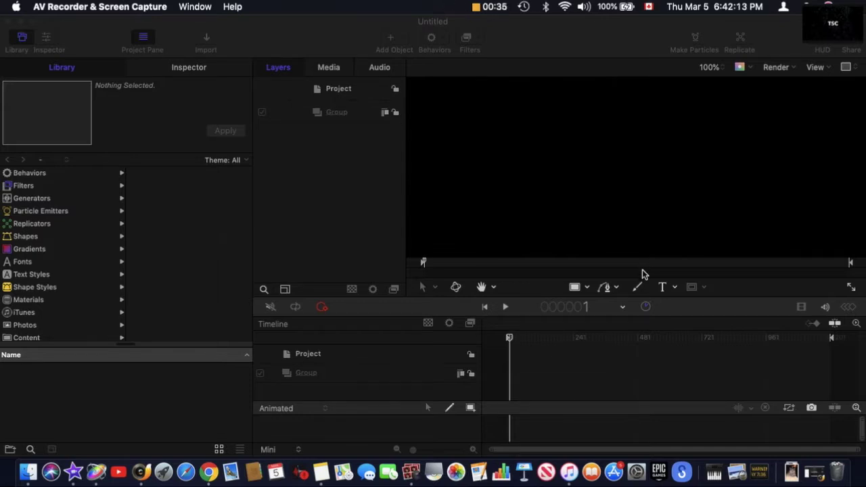
key("XF86AudioRaiseVolume")
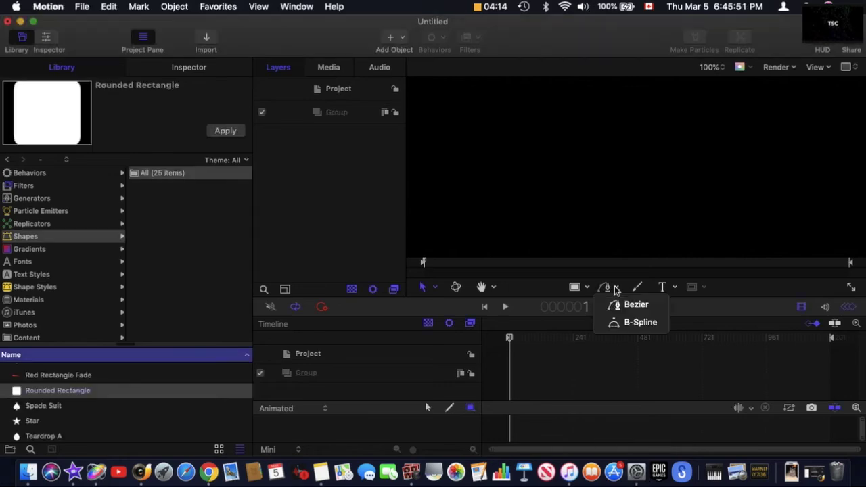
Pick the Rectangle shape tool and drag out a white rectangle on the canvas.
left_click(606, 288)
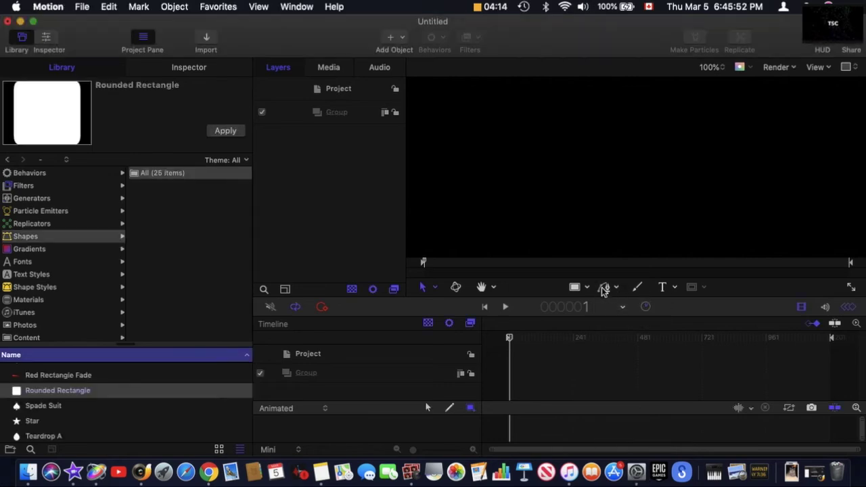
left_click(607, 288)
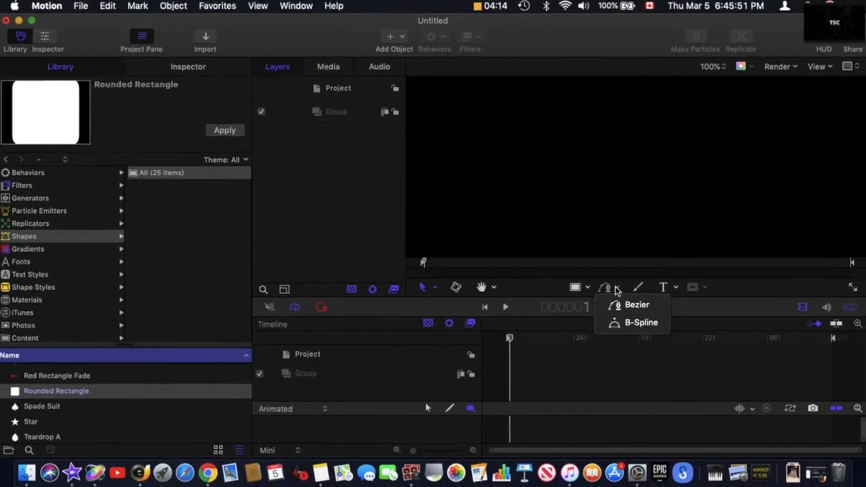
left_click(627, 293)
left_click(588, 289)
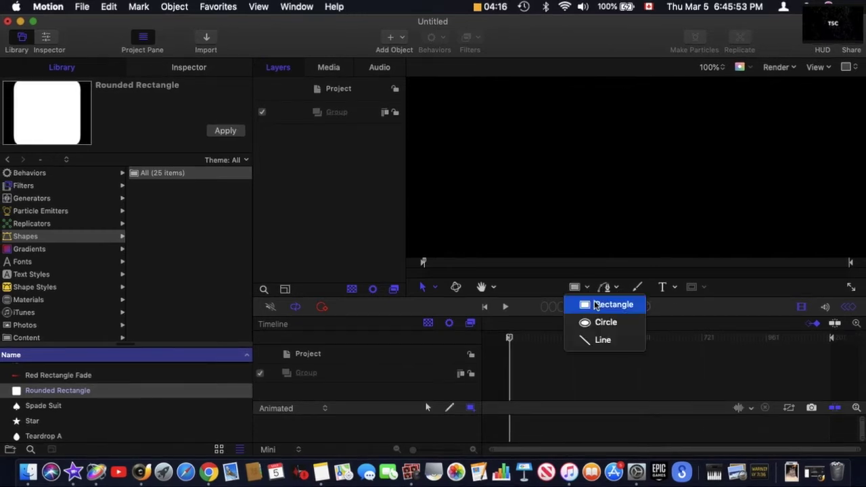
left_click(609, 303)
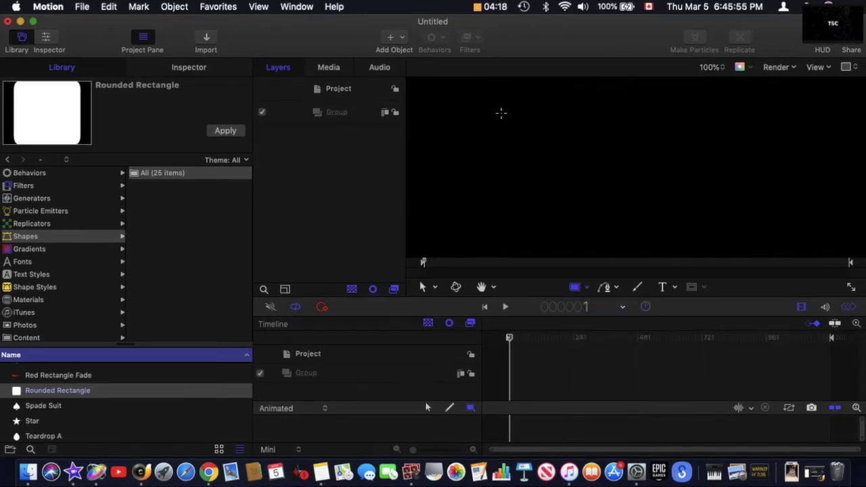
left_click_drag(491, 114, 668, 205)
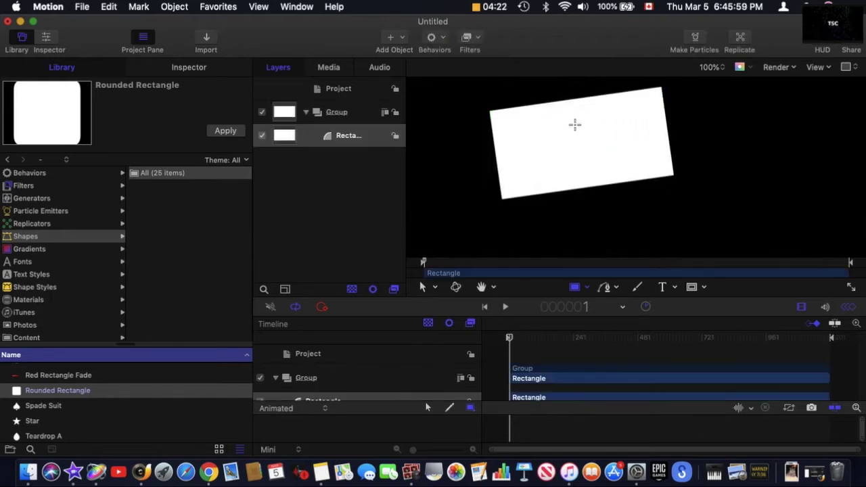
Hide the extra Rectangle 1 and Rectangle 2 layers, keeping the tilted white rectangle visible and selected.
left_click(574, 122)
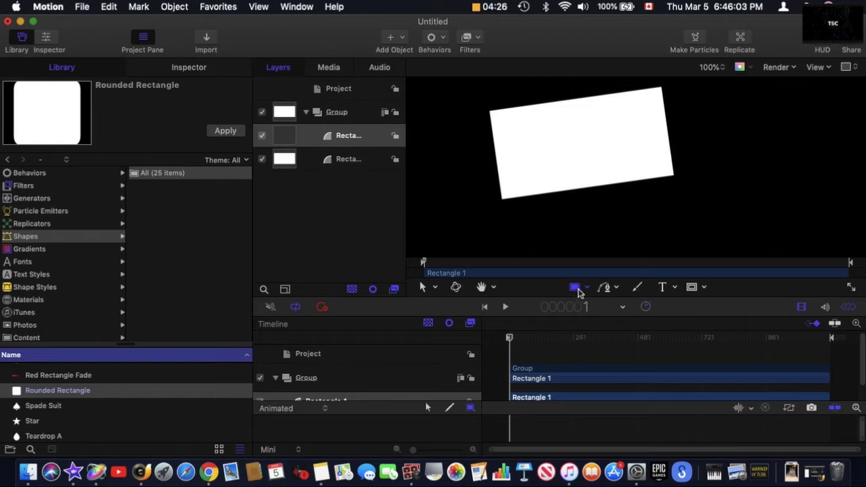
left_click(587, 288)
left_click(529, 291)
left_click(262, 135)
left_click(263, 160)
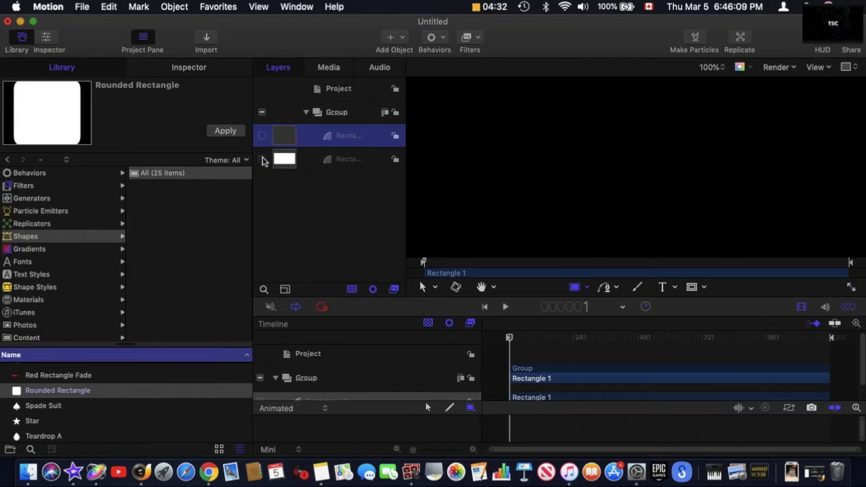
left_click(263, 160)
mouse_move(589, 133)
left_mouse_down()
mouse_move(683, 186)
mouse_move(728, 198)
mouse_move(596, 143)
left_mouse_up()
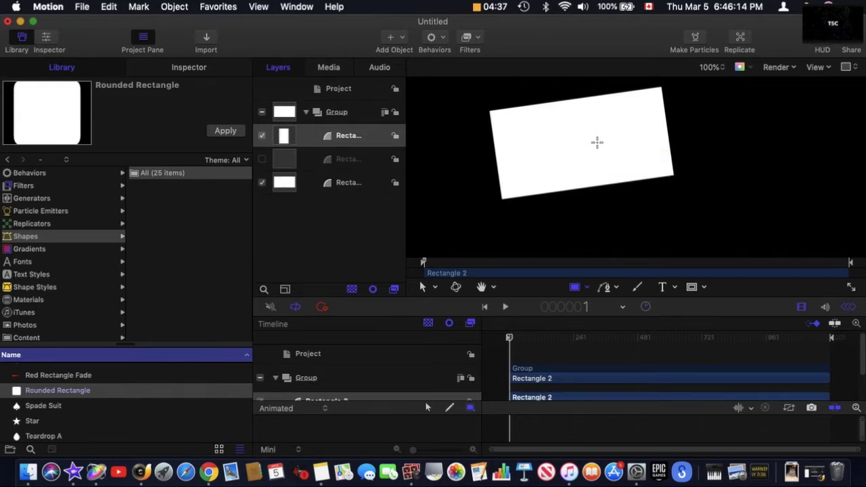
left_click(263, 136)
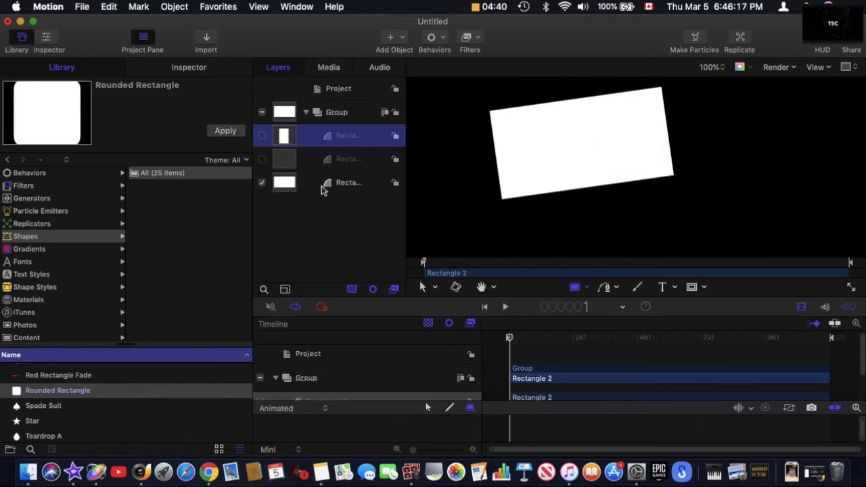
left_click(331, 189)
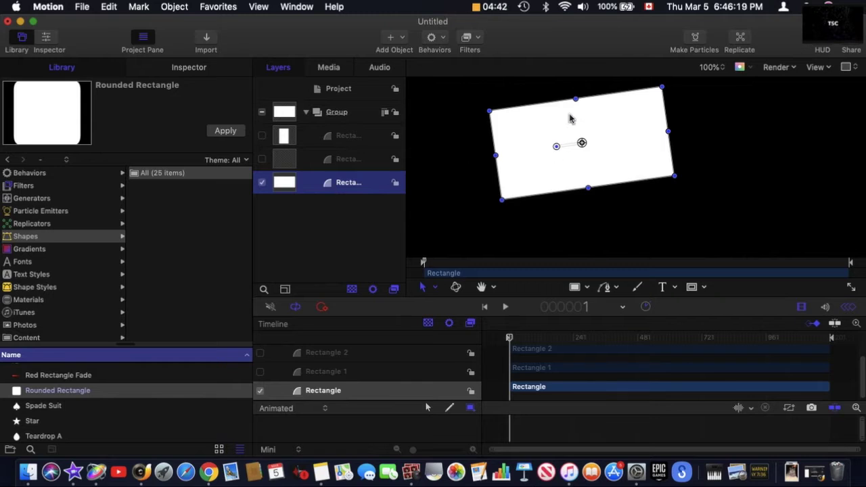
Scale the rectangle to about 75% by 71%, rotate it level, and move it to X 150, Y -16.
left_click_drag(570, 119, 640, 138)
left_click_drag(559, 130, 614, 133)
left_click_drag(670, 174, 724, 164)
left_click_drag(679, 202, 680, 200)
left_click_drag(707, 158, 669, 155)
left_click_drag(673, 196, 673, 192)
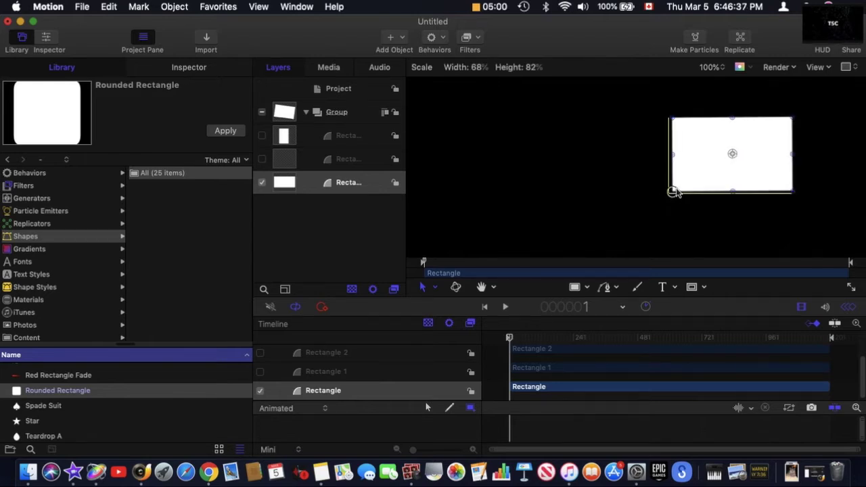
left_click_drag(725, 177, 510, 188)
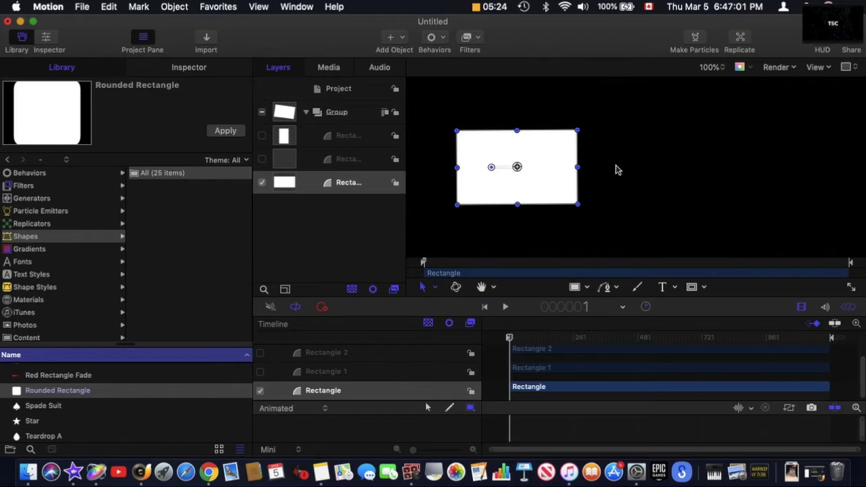
left_click_drag(546, 190, 561, 173)
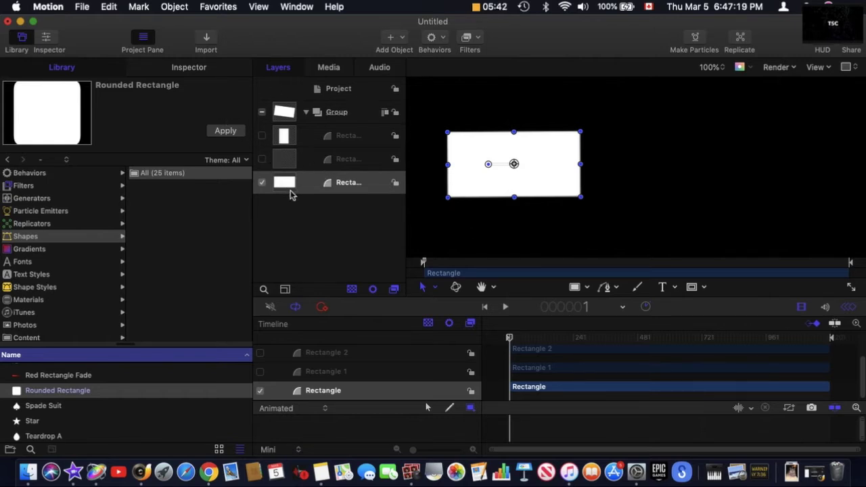
Draw a second white rectangle on the right side of the canvas.
left_click(577, 288)
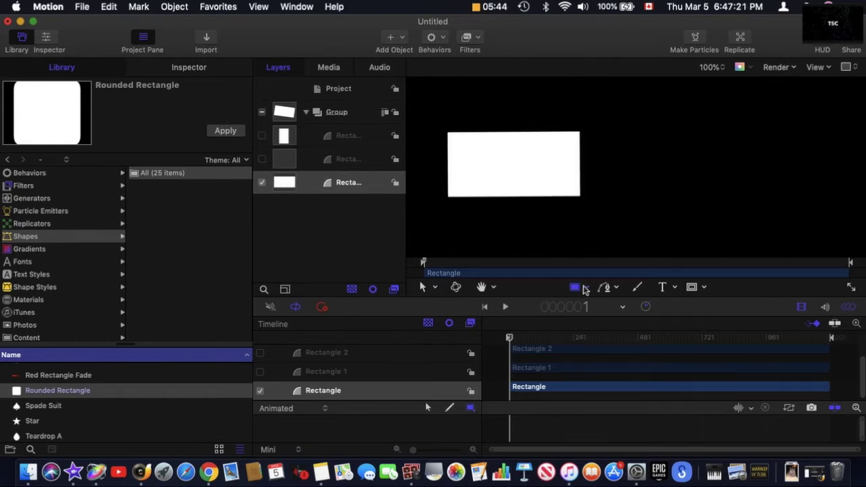
left_click_drag(702, 148, 832, 215)
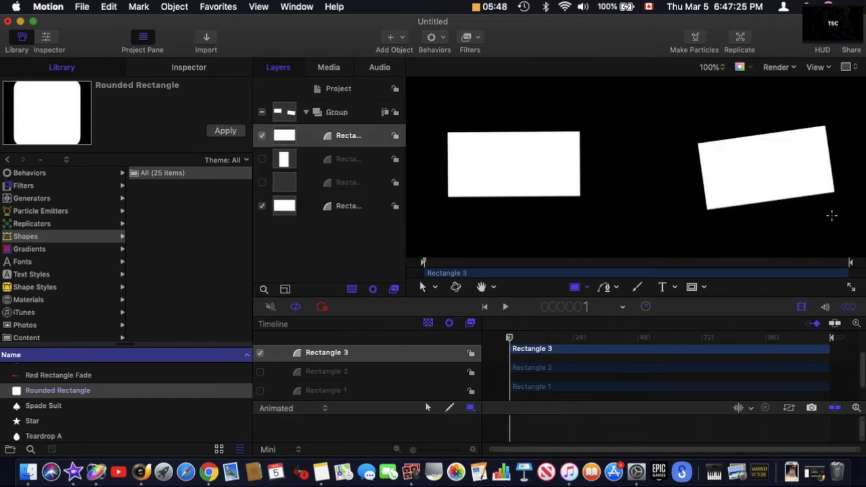
left_click(310, 206)
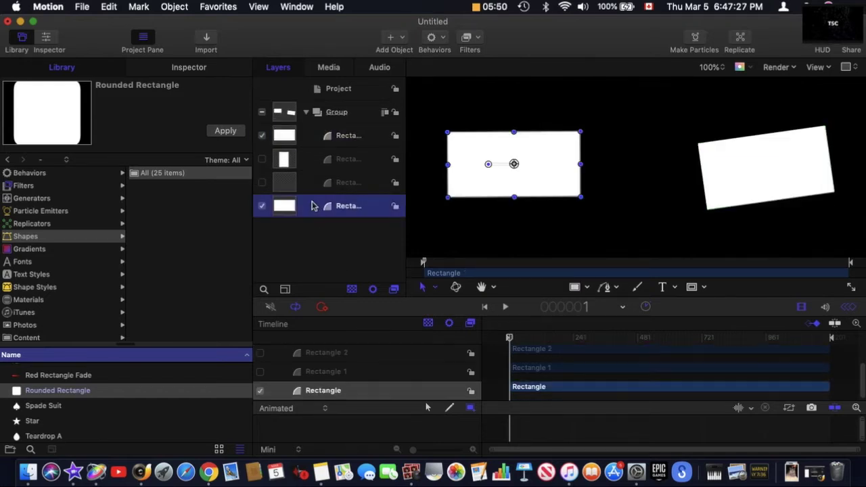
left_click(316, 140)
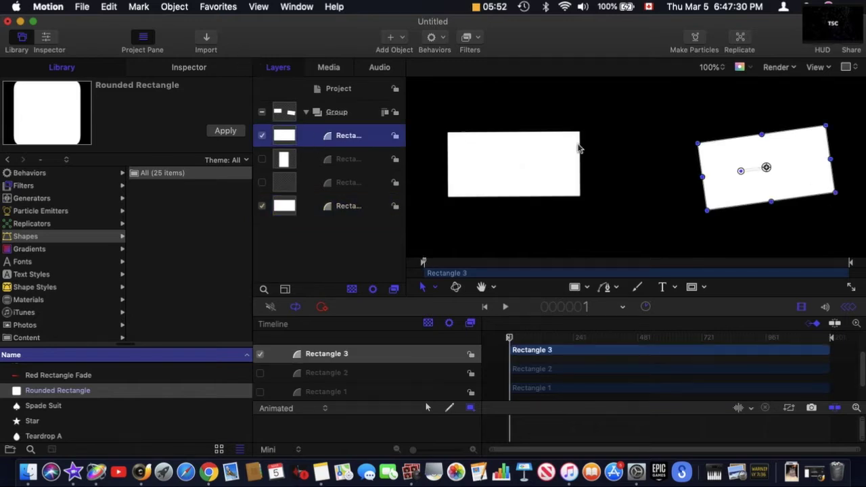
Rename the left rectangle layer 'Recent' and the right one 'Playlist'.
double_click(349, 137)
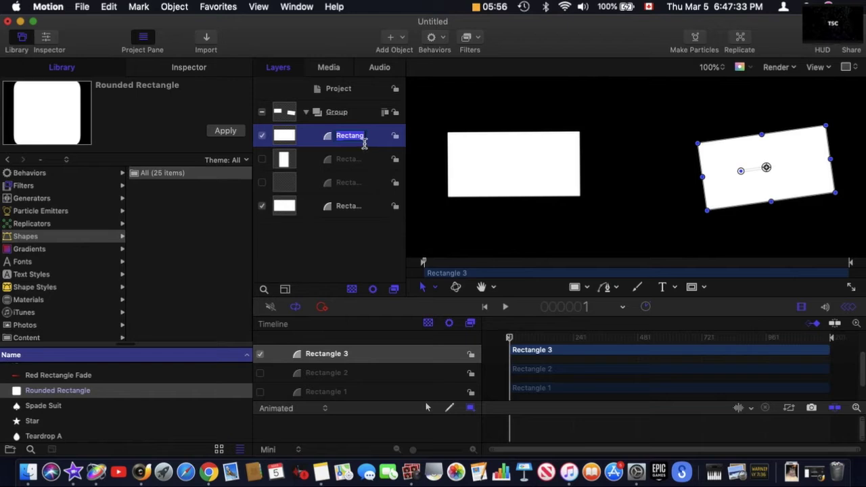
double_click(352, 205)
type("R")
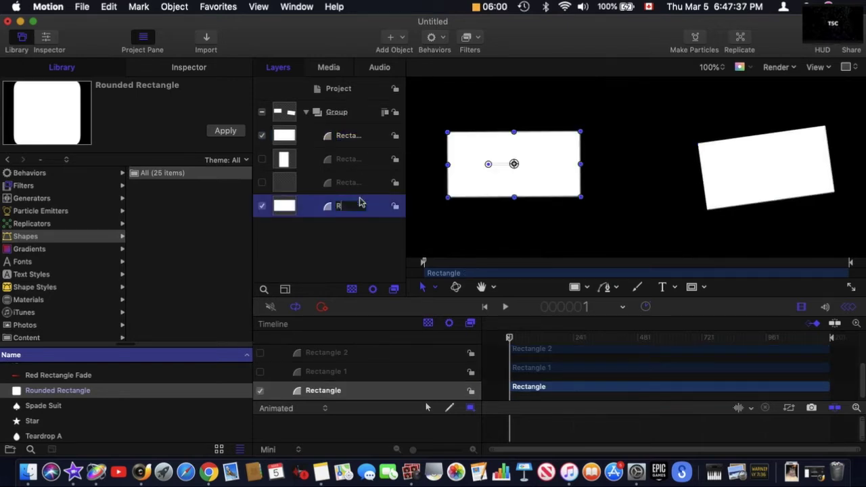
type("ecent")
double_click(352, 135)
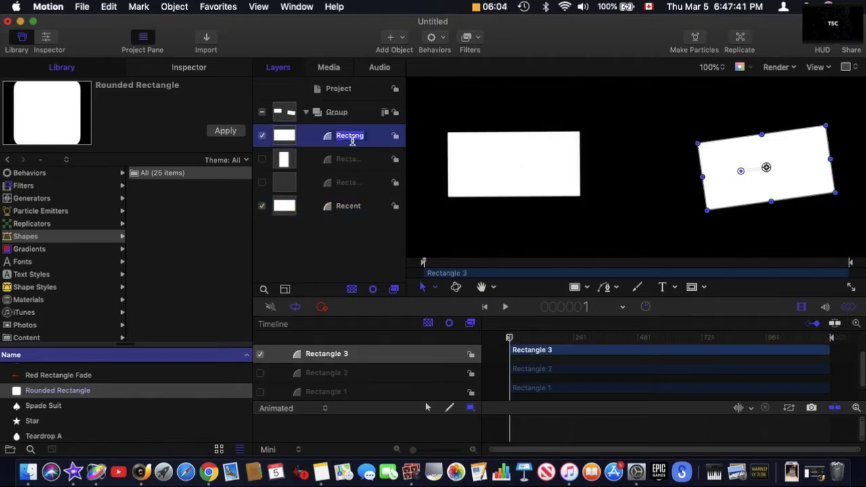
type("Playlist")
left_click(357, 248)
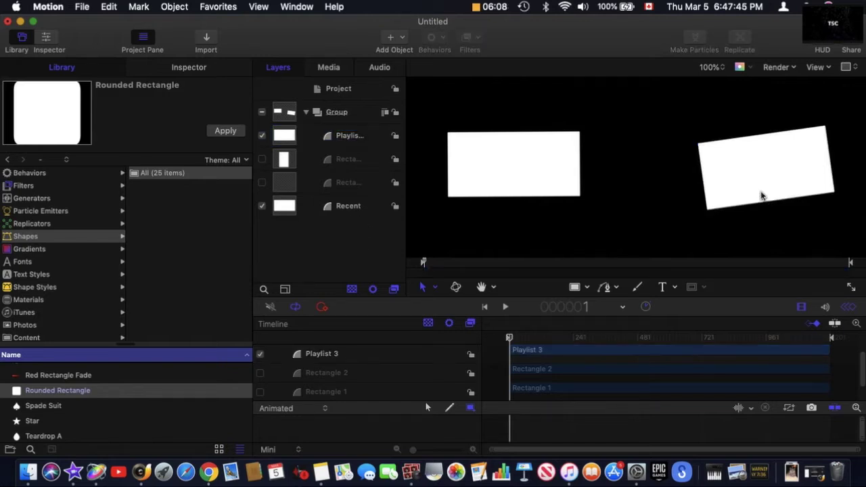
left_click_drag(762, 196, 756, 188)
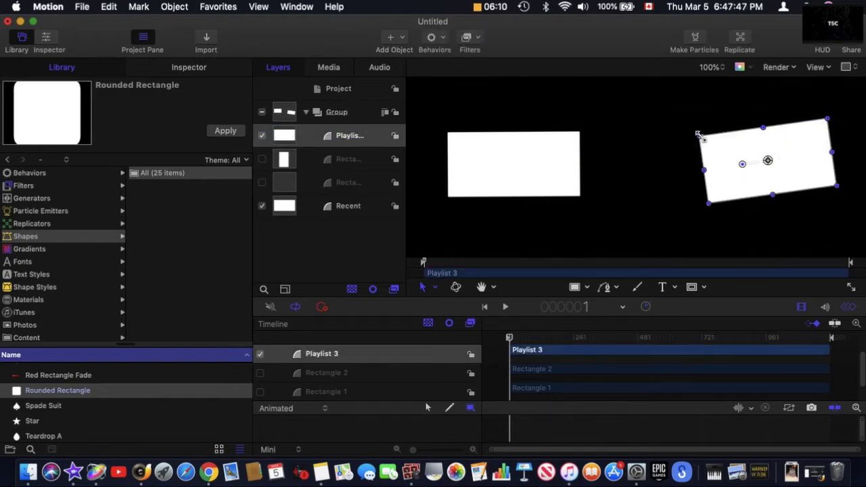
left_click(347, 140)
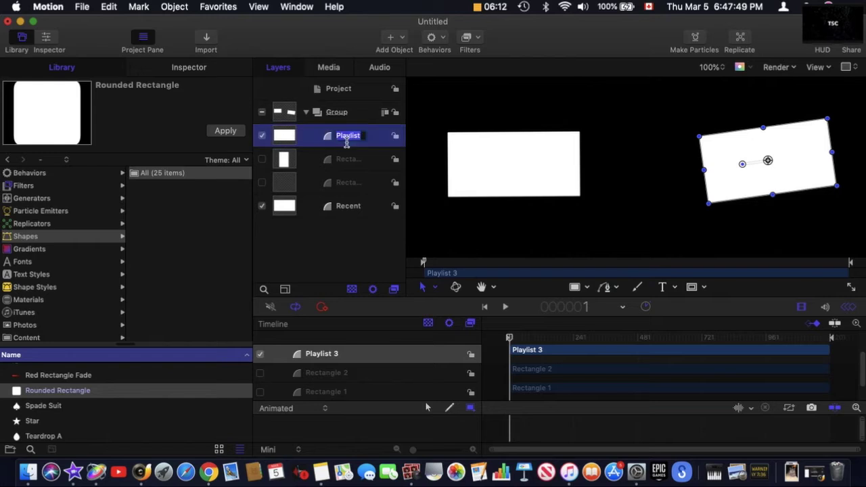
double_click(361, 139)
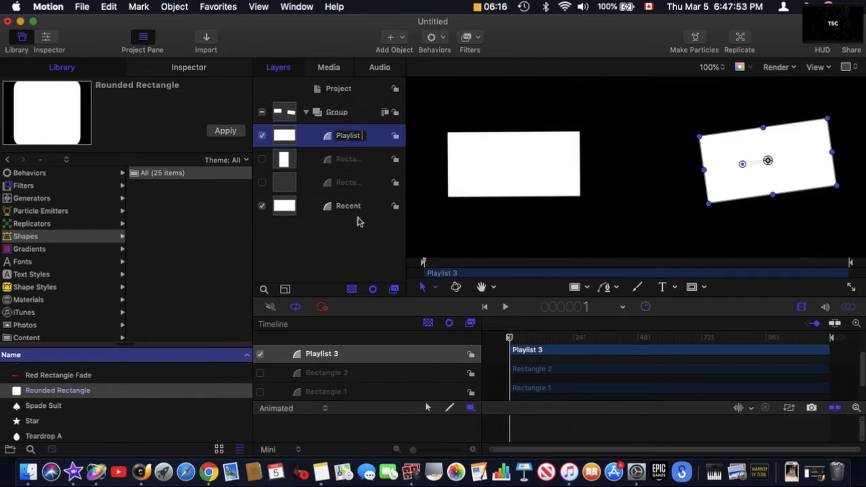
key("Return")
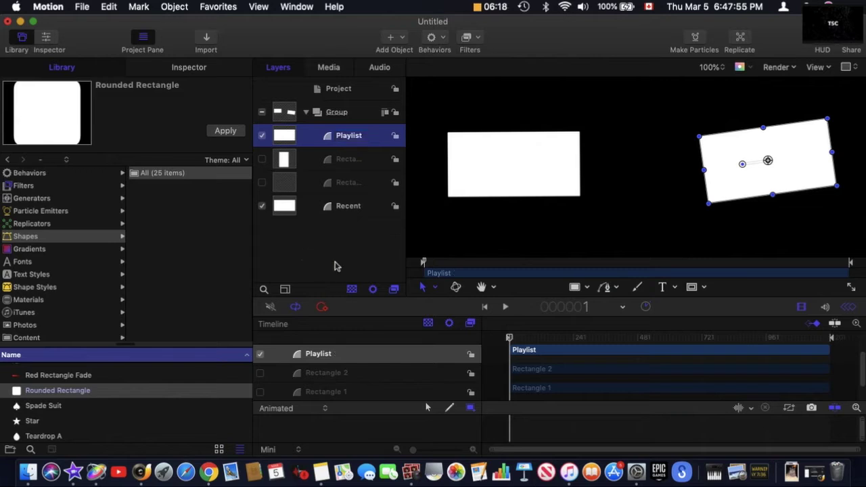
left_click(350, 209)
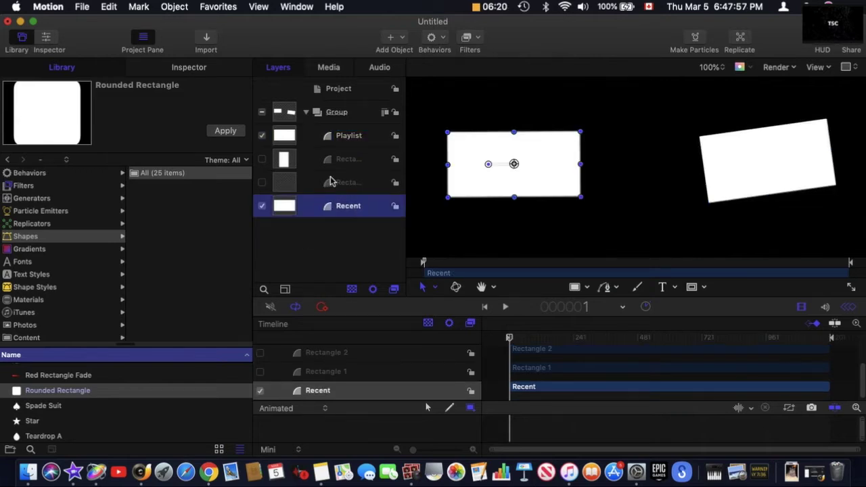
Delete the leftover Rectangle 1 and Rectangle 2 layers.
left_click(305, 189)
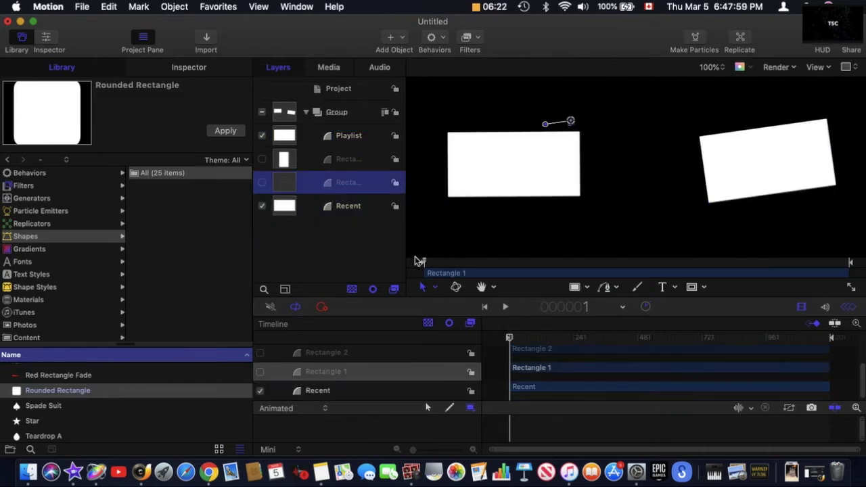
key("Delete")
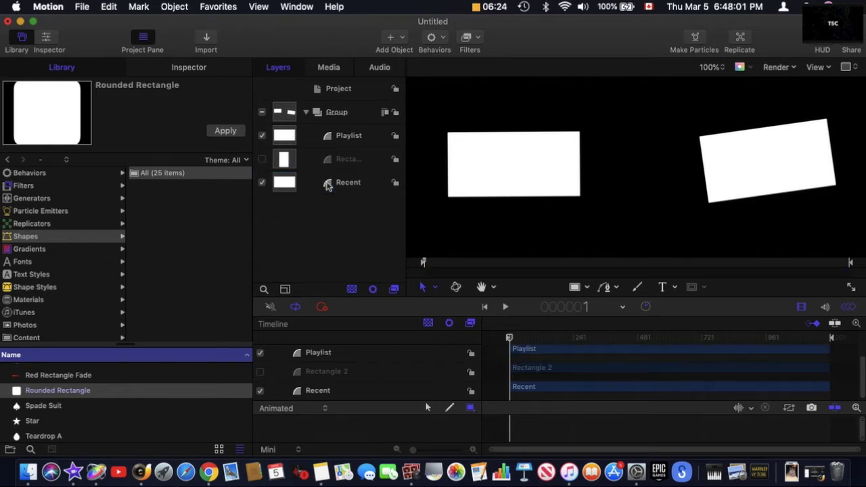
left_click(312, 169)
key("Delete")
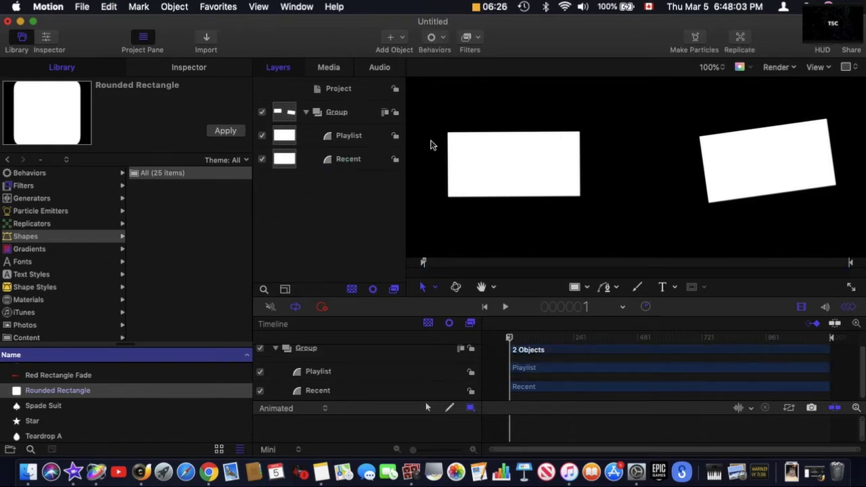
Straighten the Playlist card to 0°, resize it to match Recent, and line both cards up side by side.
left_click(747, 174)
left_click_drag(747, 175, 738, 177)
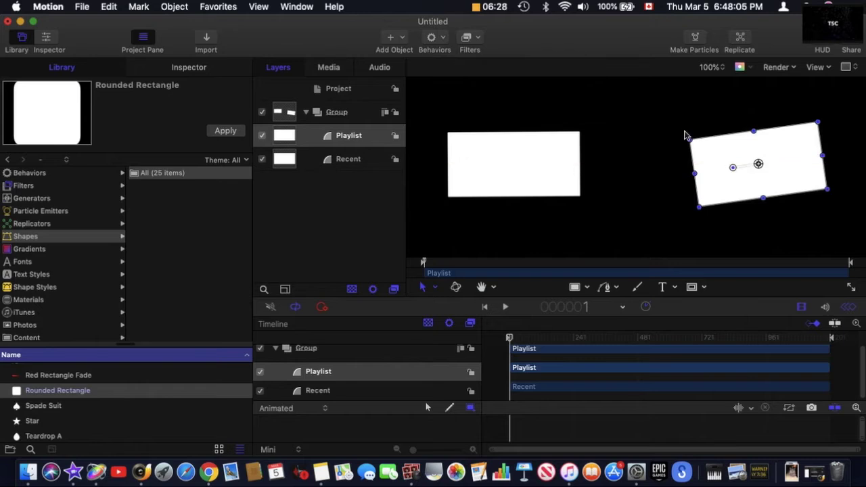
left_click_drag(689, 140, 693, 134)
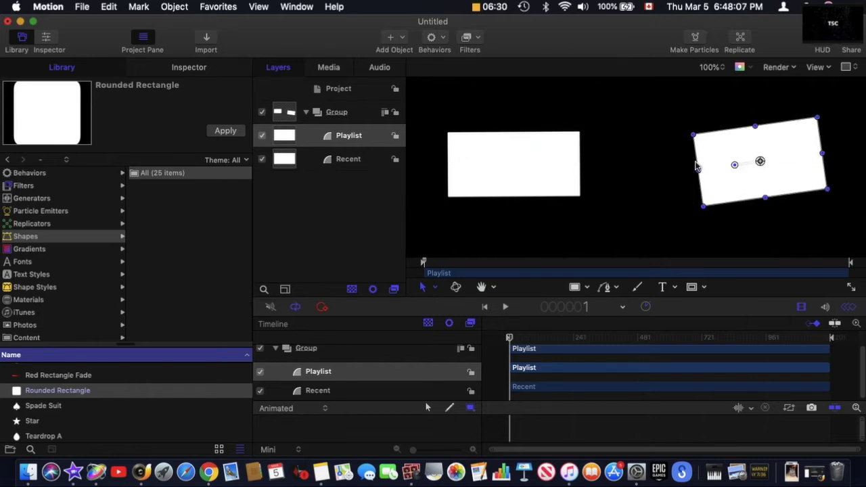
left_click_drag(701, 173, 733, 161)
left_click_drag(697, 128, 703, 132)
left_click_drag(824, 134, 833, 134)
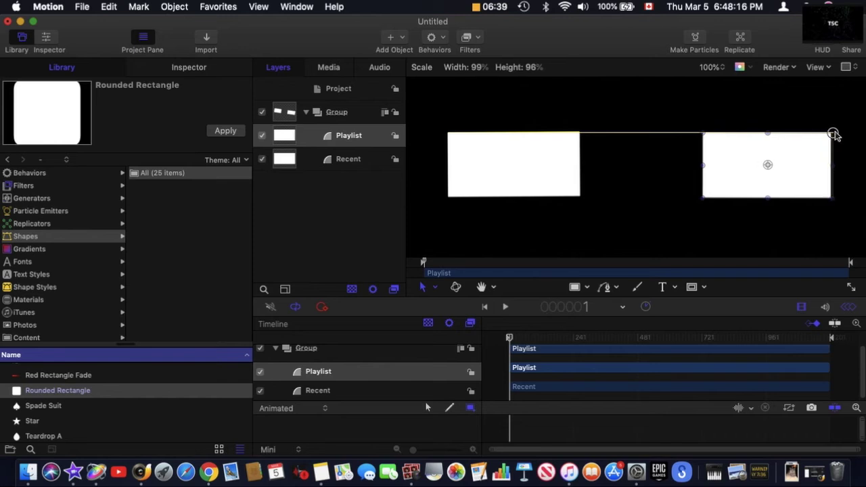
left_click(751, 179)
left_click_drag(535, 184, 531, 184)
left_click_drag(776, 173, 795, 173)
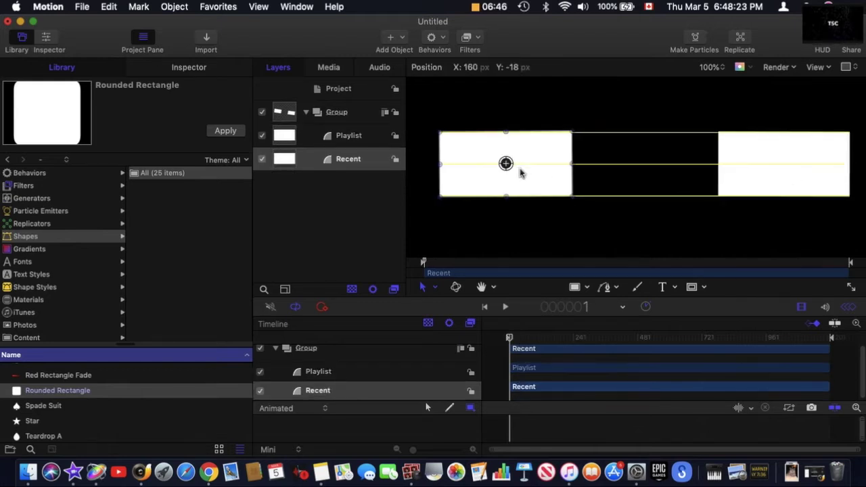
left_click_drag(520, 173, 518, 173)
left_click(582, 287)
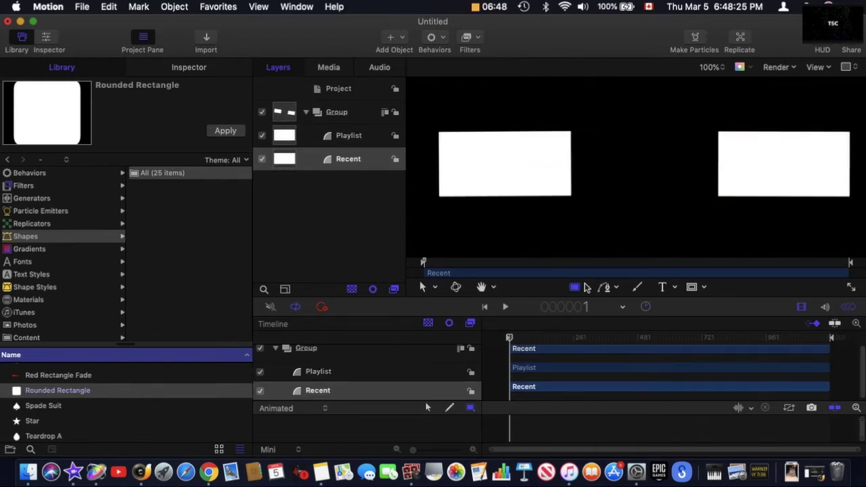
left_click(586, 287)
Draw a white circle between the two cards and name its layer 'Icon'.
left_click(576, 286)
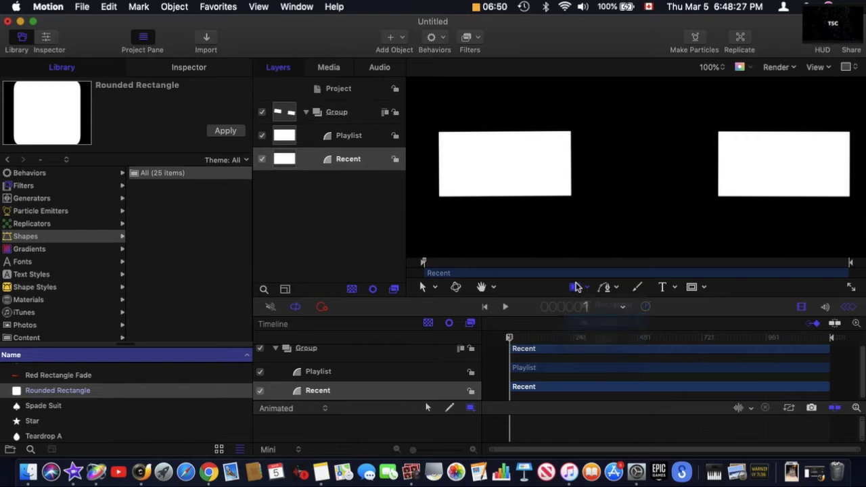
left_click_drag(638, 159, 677, 193)
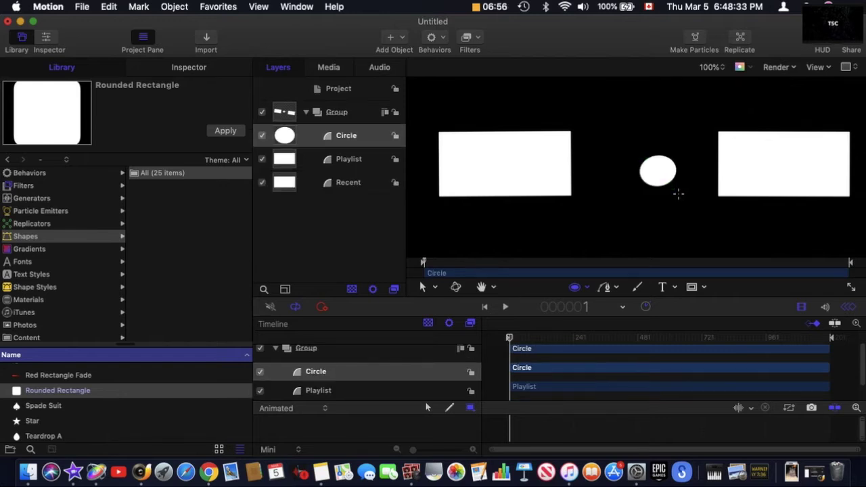
left_click(349, 139)
double_click(355, 136)
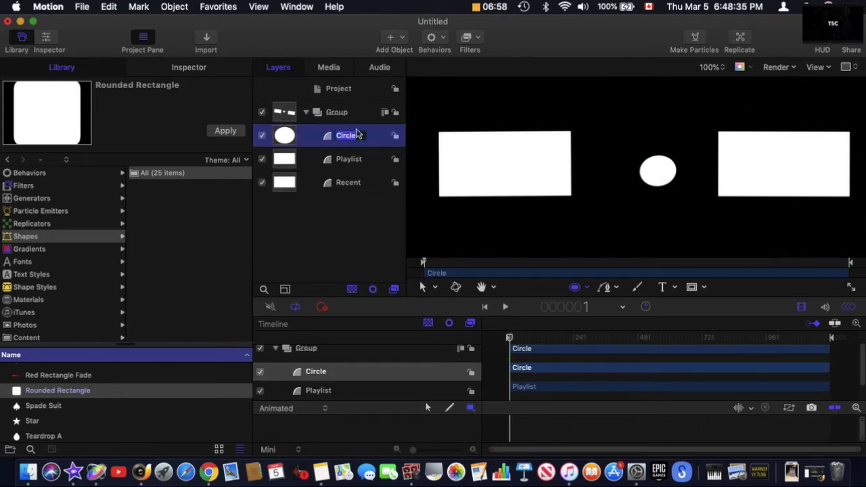
type("Icon")
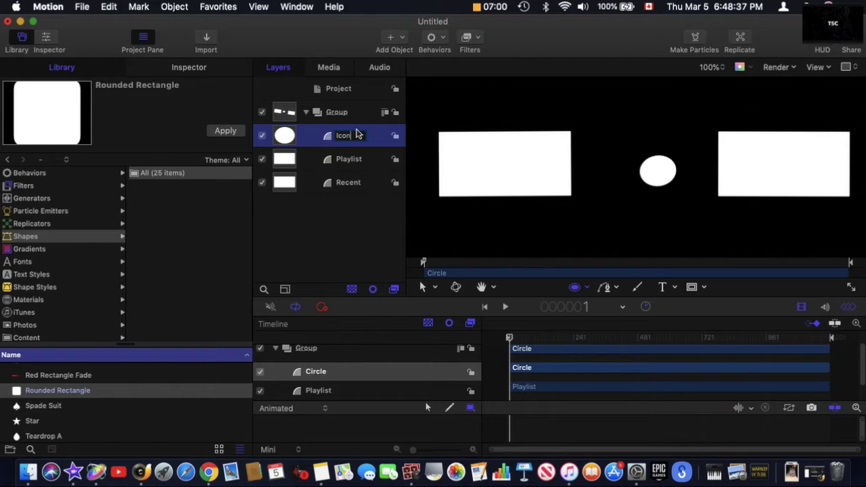
left_click(348, 209)
Reshape the Icon circle to be round and centre it between the two cards.
left_click_drag(649, 170, 624, 136)
left_click_drag(648, 173, 661, 187)
left_click(666, 189)
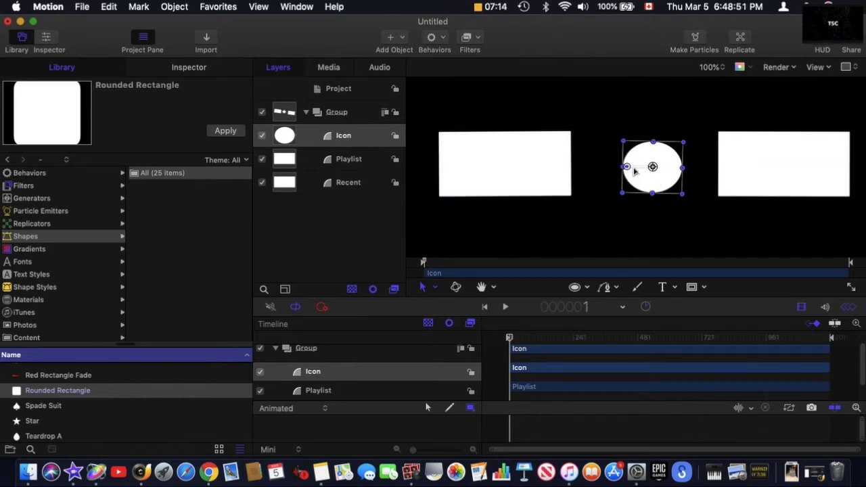
left_click_drag(627, 167, 623, 136)
left_click_drag(649, 181, 647, 185)
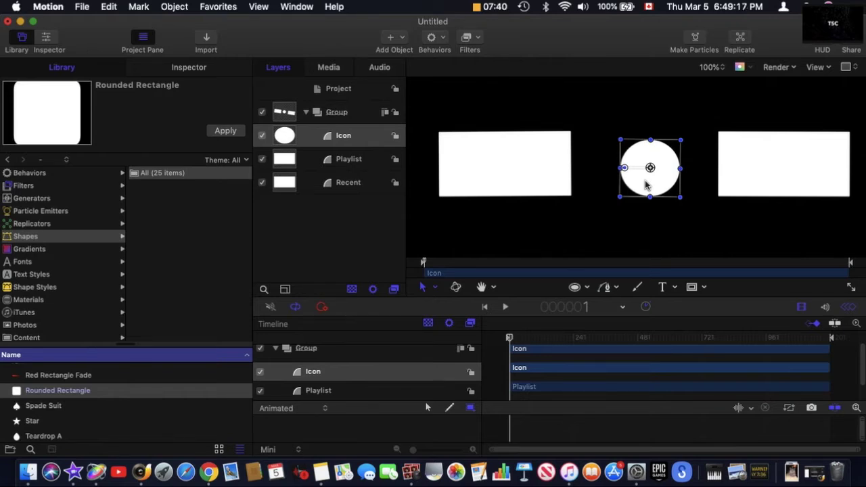
left_click_drag(645, 185, 641, 184)
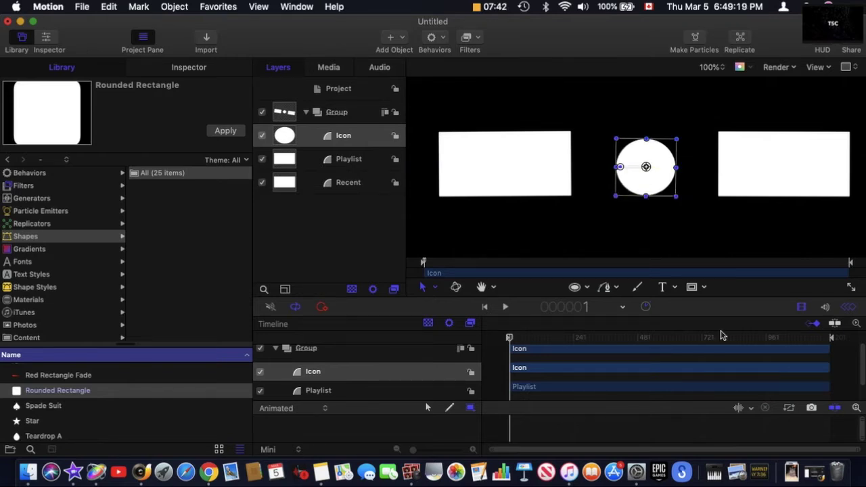
Empty the Trash permanently and close the Trash window.
left_click(839, 474)
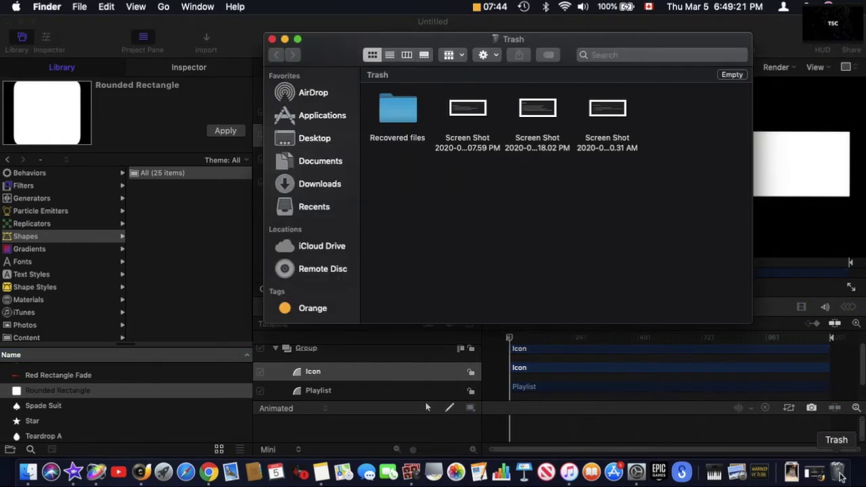
left_click(731, 75)
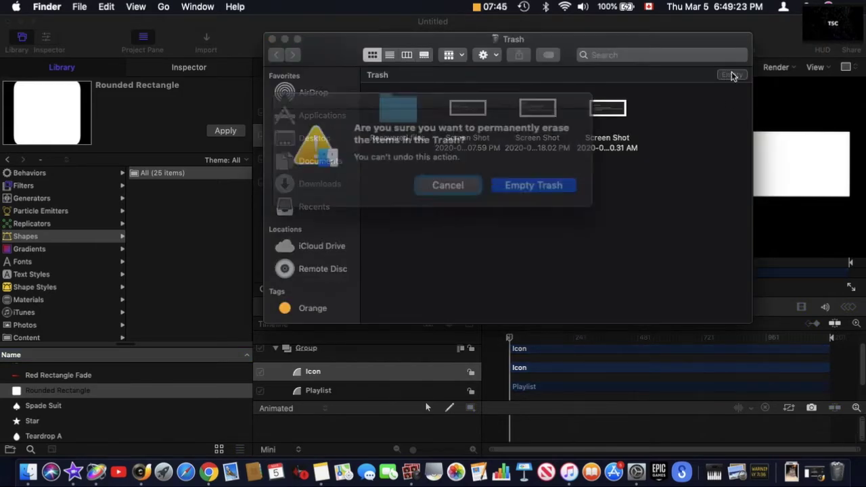
left_click(517, 179)
key("super+w")
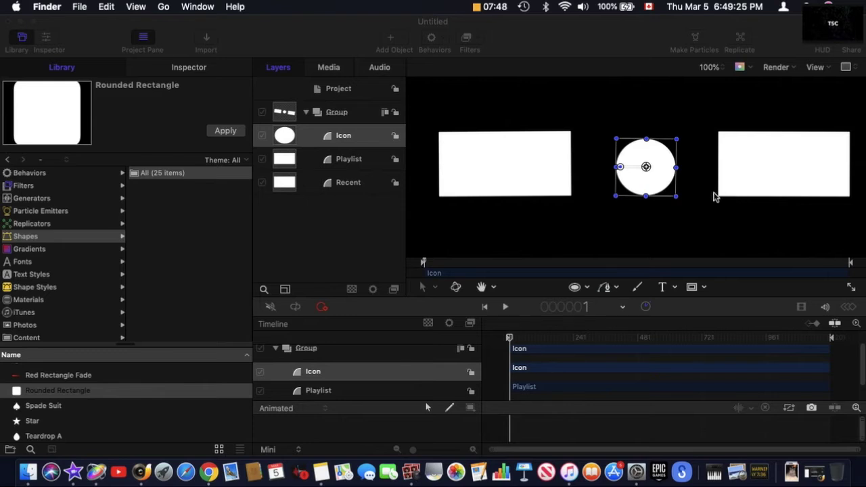
Align the circle with the guides and shift the Recent card slightly left.
left_click(650, 182)
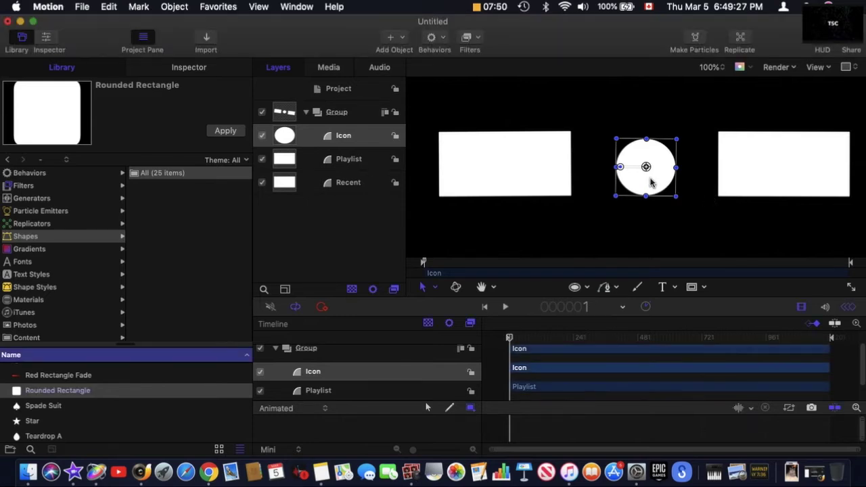
left_click_drag(650, 182, 648, 179)
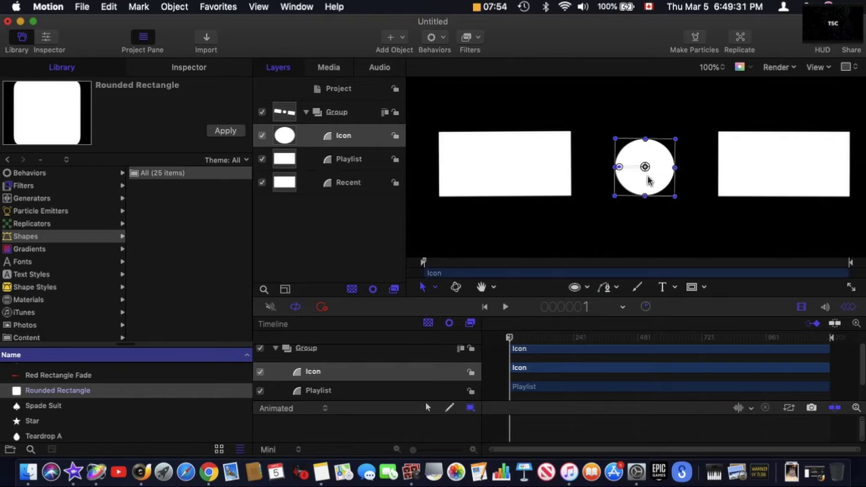
left_click(551, 157)
left_click_drag(551, 157, 547, 156)
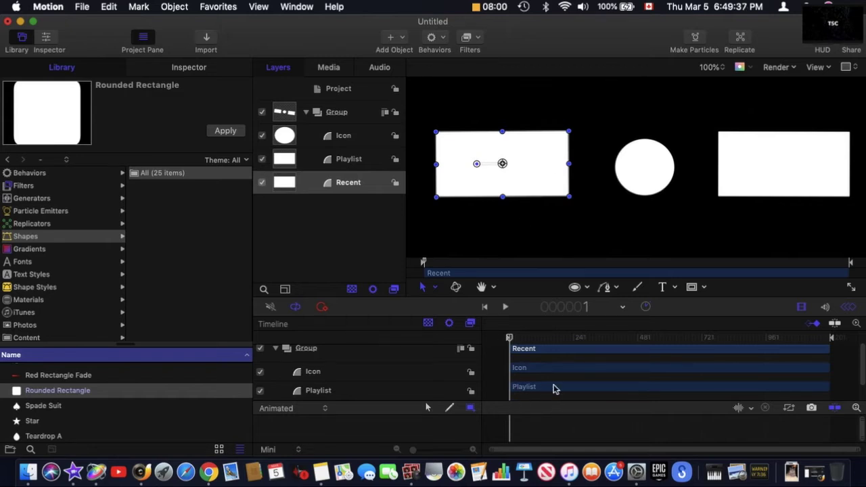
scroll(553, 386, "up", 1)
scroll(554, 388, "down", 3)
scroll(553, 386, "up", 1)
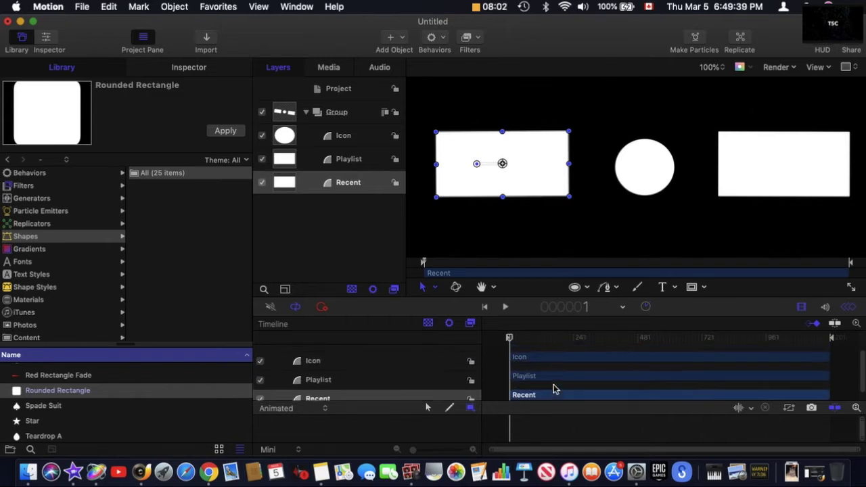
Play the project and scrub the timeline from start to end to preview it.
left_click(506, 308)
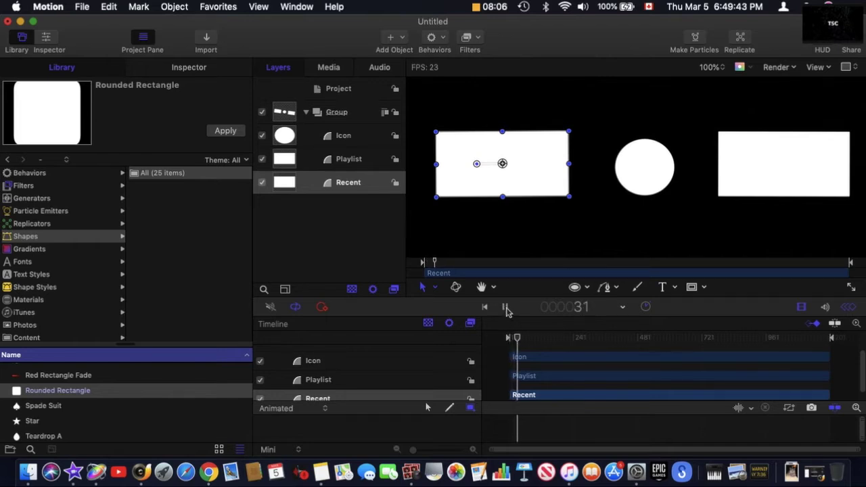
left_click(507, 308)
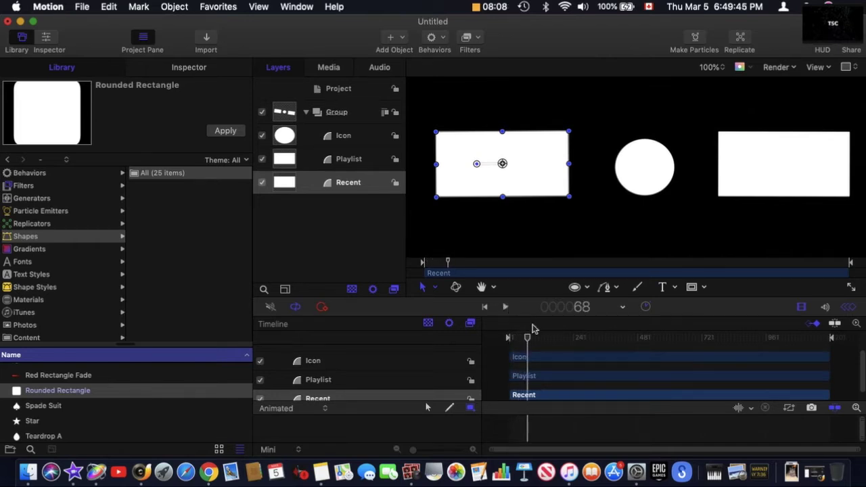
left_click_drag(529, 342, 754, 342)
left_click_drag(810, 342, 494, 354)
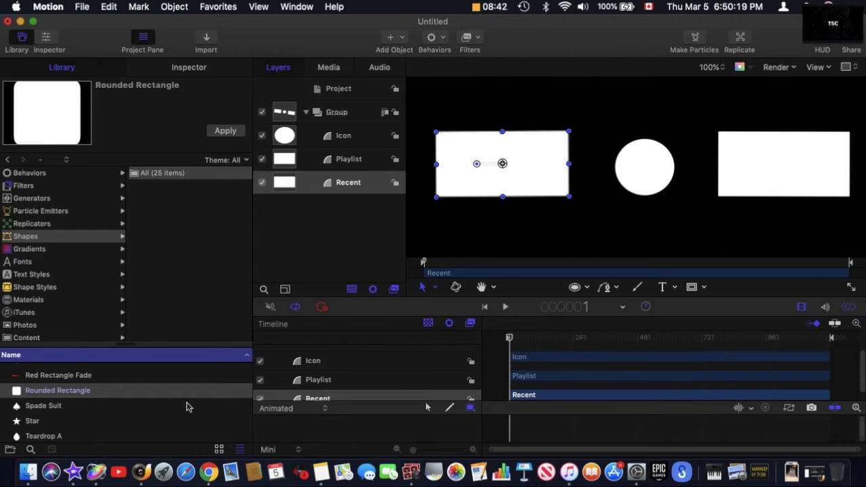
scroll(588, 374, "up", 3)
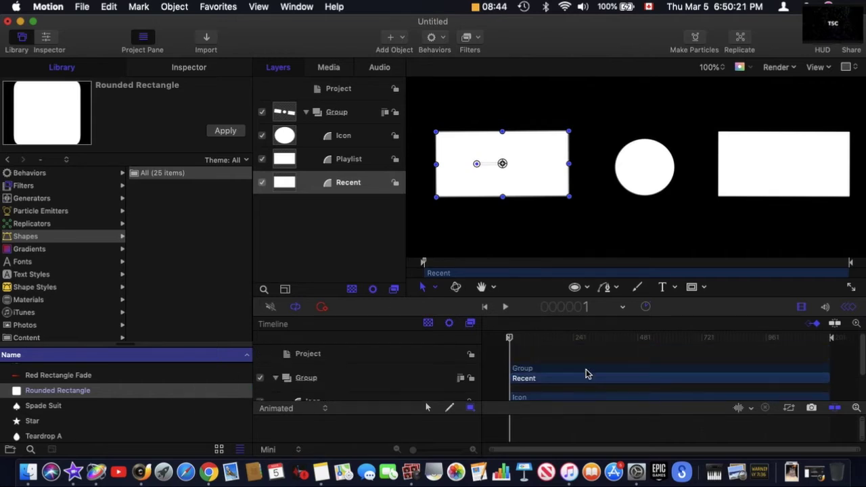
scroll(53, 315, "down", 1)
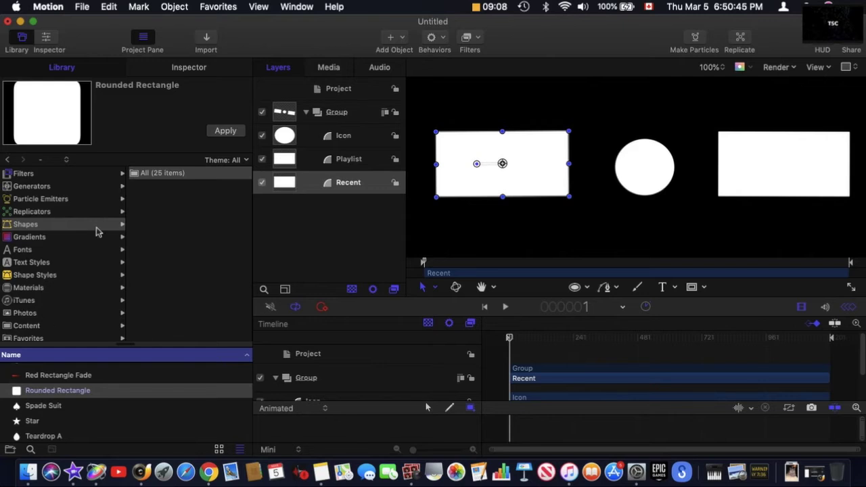
Add a 3D text layer reading 'Recent' above the left card and select it.
left_click(672, 289)
left_click(677, 291)
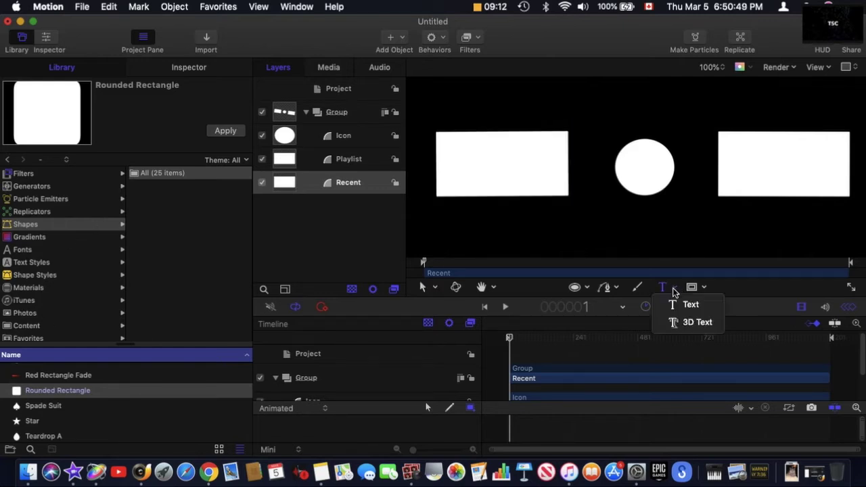
left_click(685, 323)
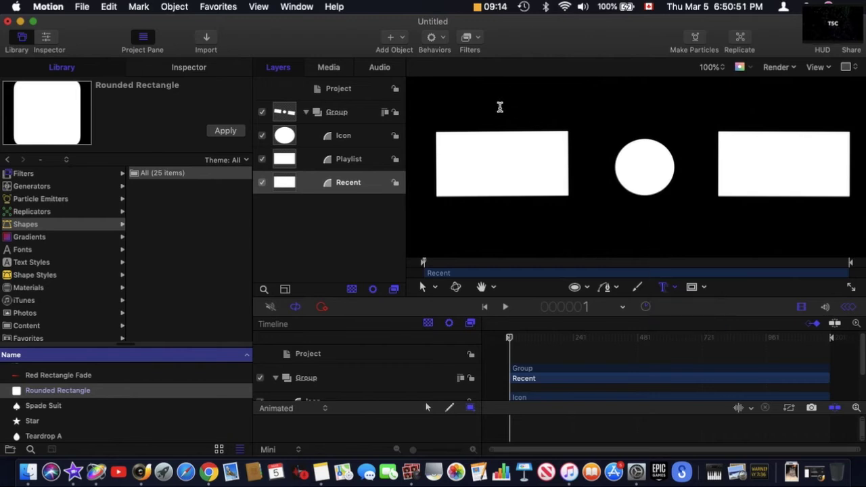
left_click(478, 116)
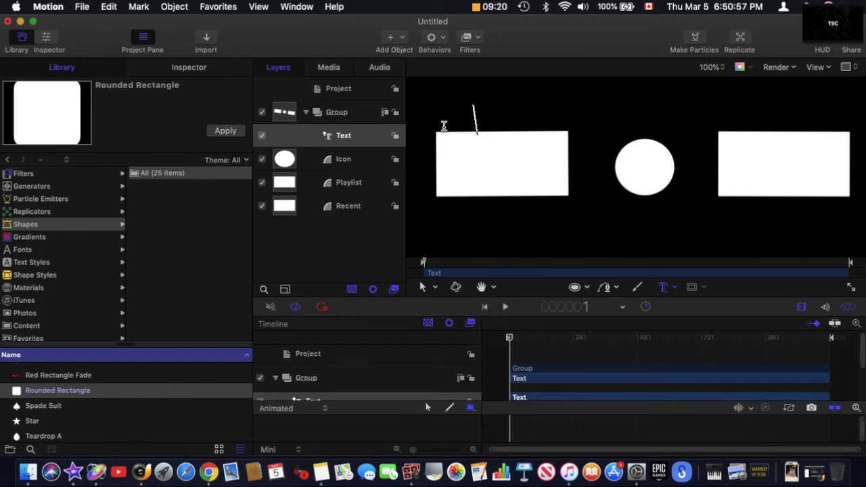
type("R")
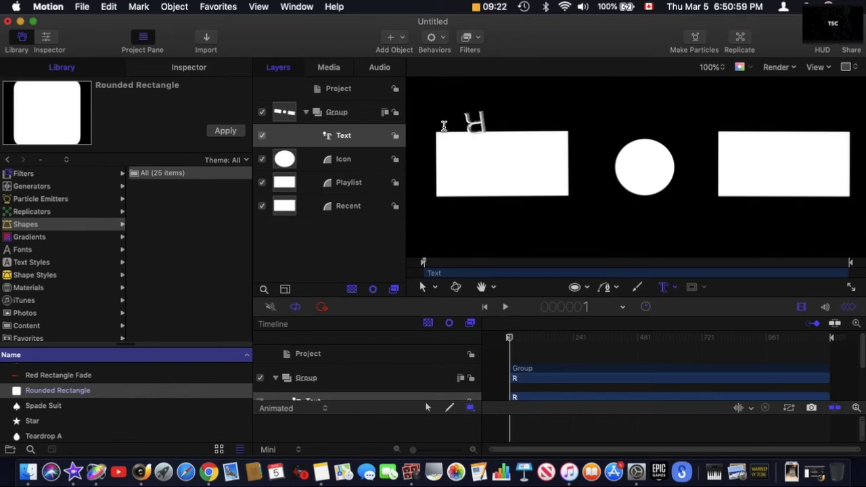
type("ecent")
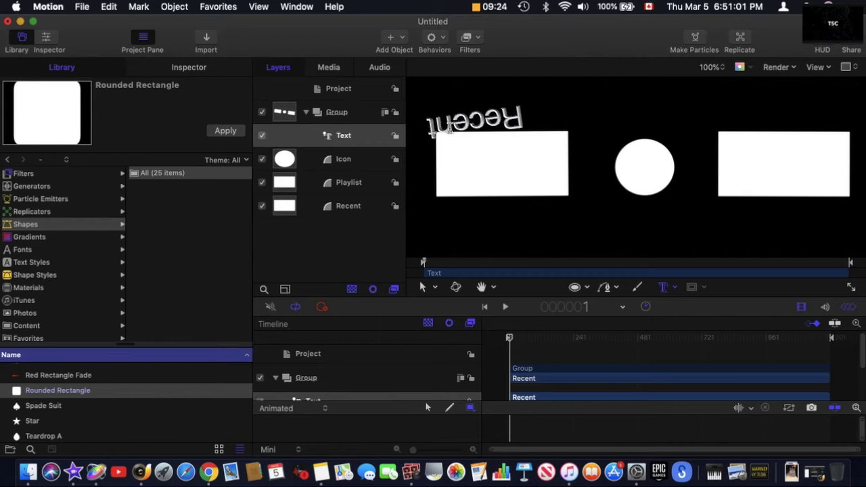
left_click(360, 249)
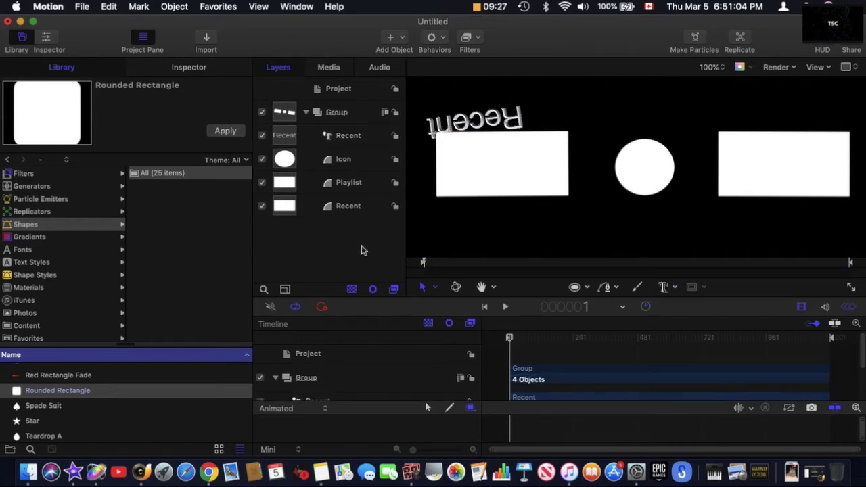
left_click(346, 134)
mouse_move(477, 122)
left_mouse_down()
mouse_move(489, 105)
mouse_move(492, 121)
mouse_move(477, 101)
mouse_move(463, 117)
mouse_move(481, 98)
mouse_move(464, 116)
left_mouse_up()
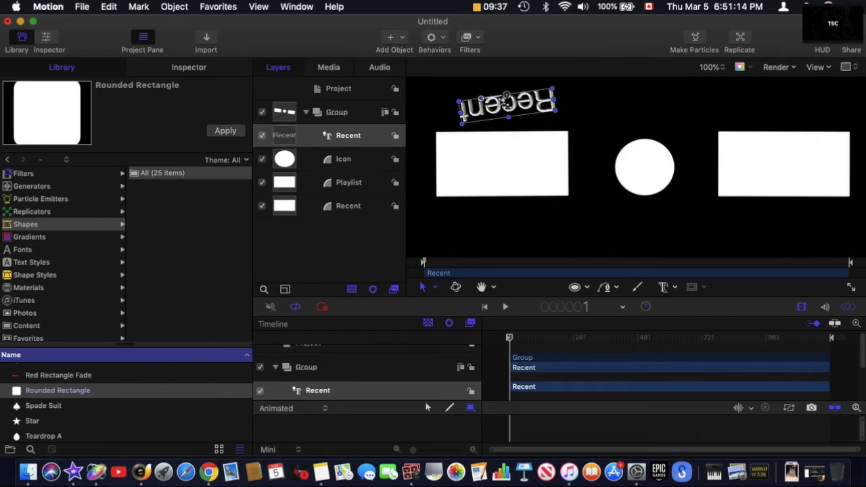
Rotate the Recent label upright and set it level above the left card's left edge.
mouse_move(505, 104)
left_mouse_down()
mouse_move(509, 123)
mouse_move(521, 128)
mouse_move(538, 107)
mouse_move(528, 85)
mouse_move(502, 116)
left_mouse_up()
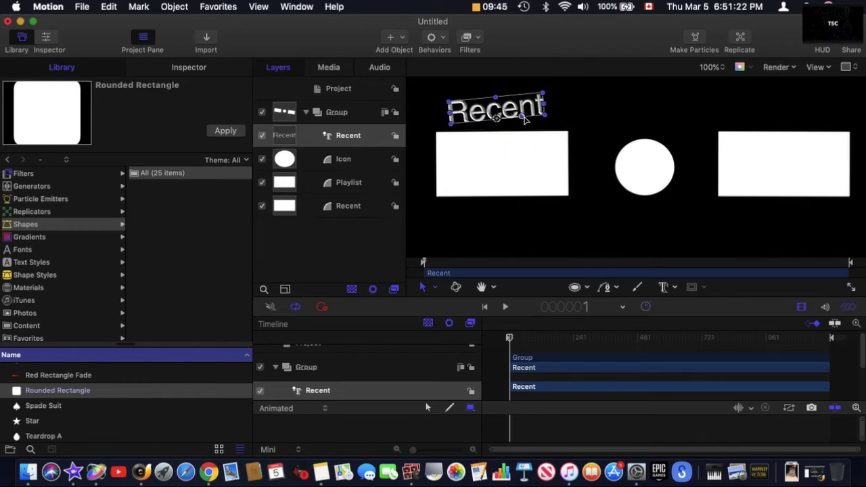
left_click_drag(523, 120, 468, 116)
left_click(518, 115)
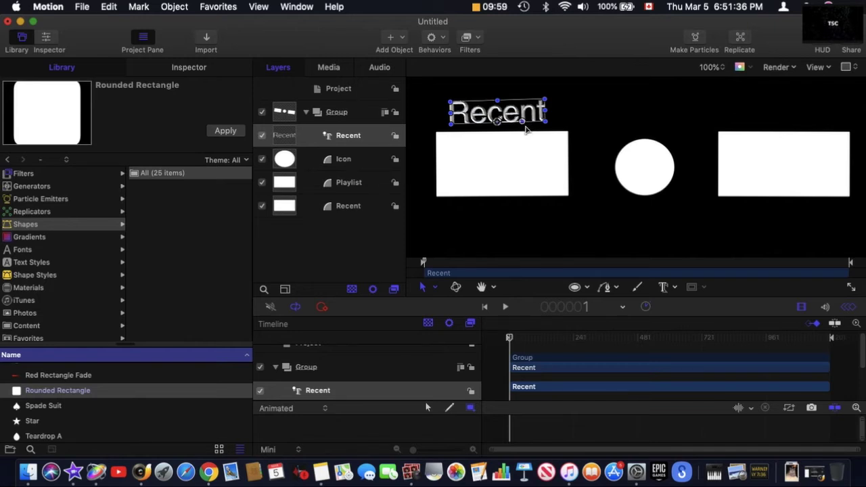
left_click_drag(523, 121, 525, 123)
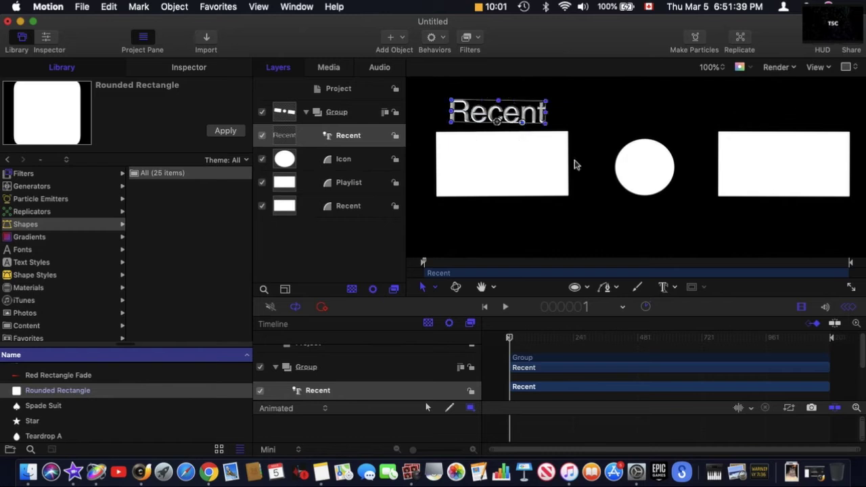
left_click(748, 105)
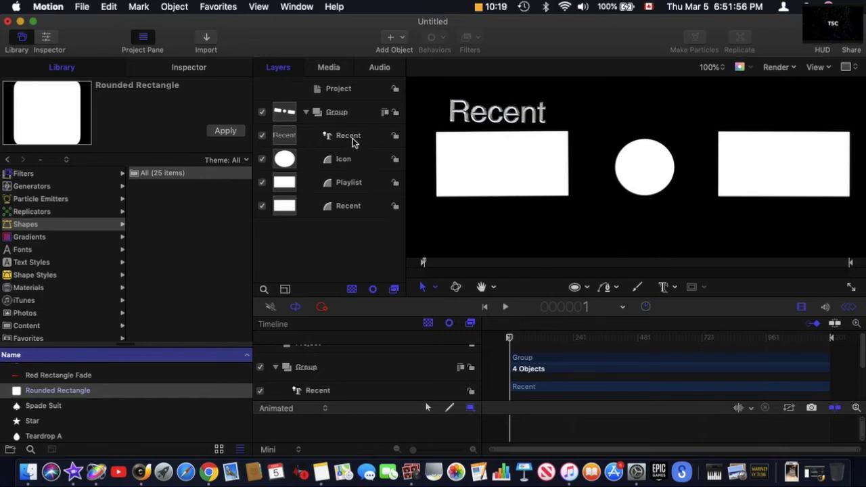
left_click(671, 288)
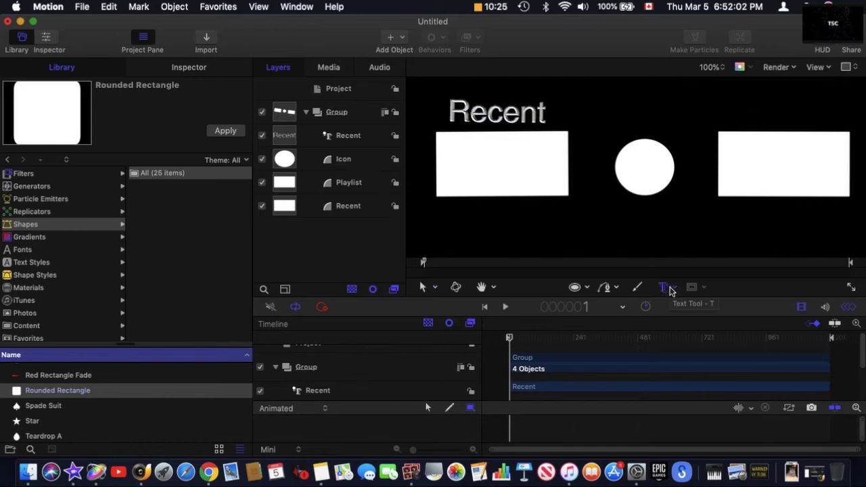
Add 3D text 'View more in this Playlist' above the right card, broken onto two lines after 'in'.
left_click(674, 289)
left_click(686, 324)
left_click(757, 115)
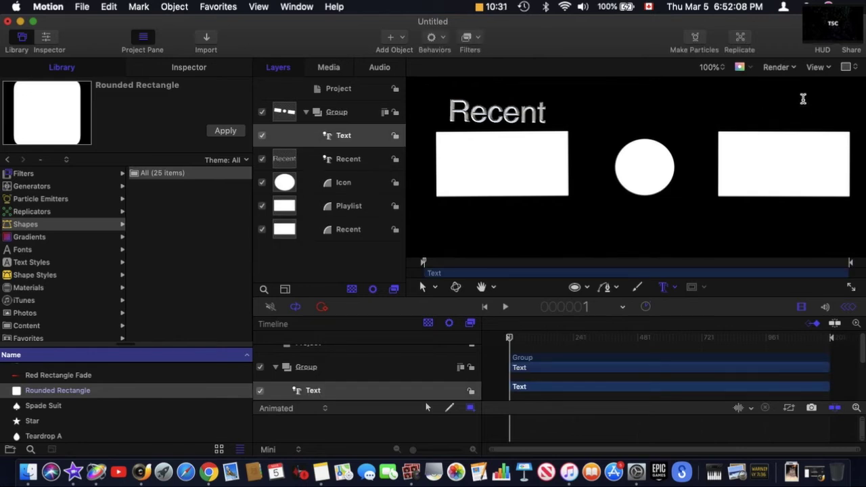
type("Pl")
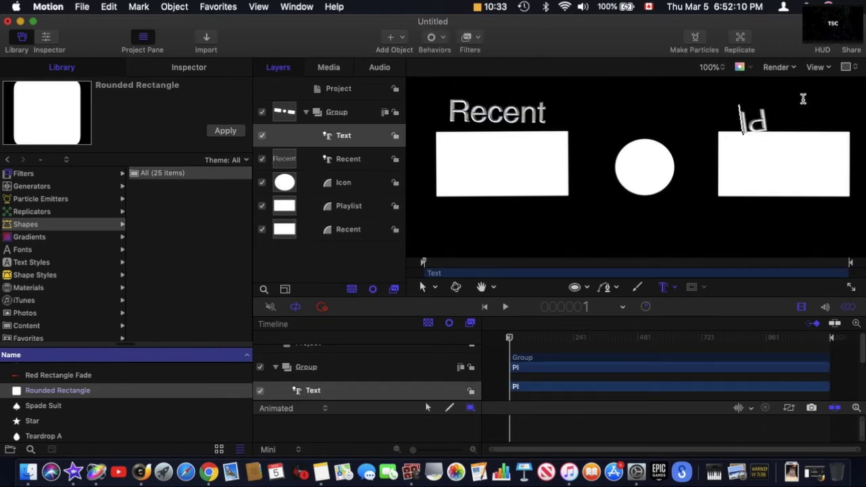
key("BackSpace")
key("BackSpace")
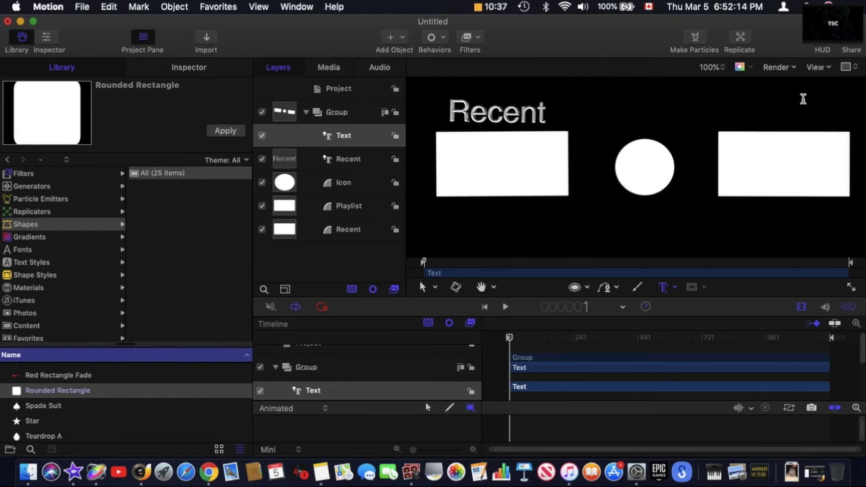
type("View mo")
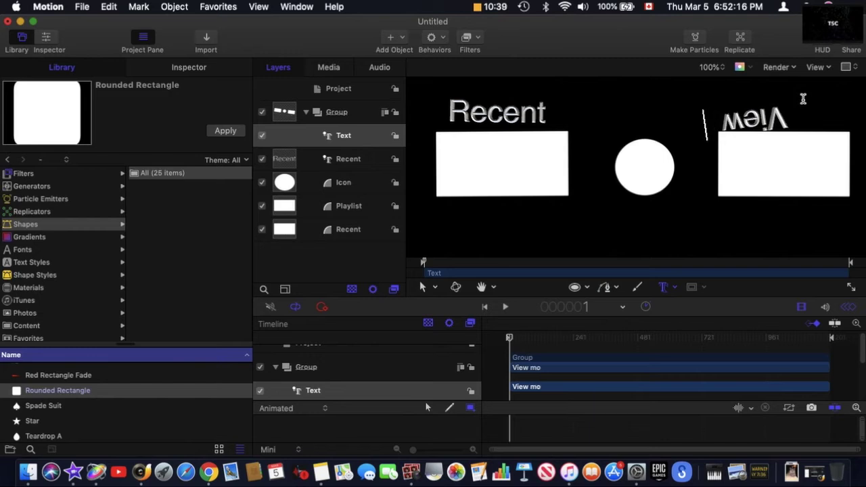
type("re in ")
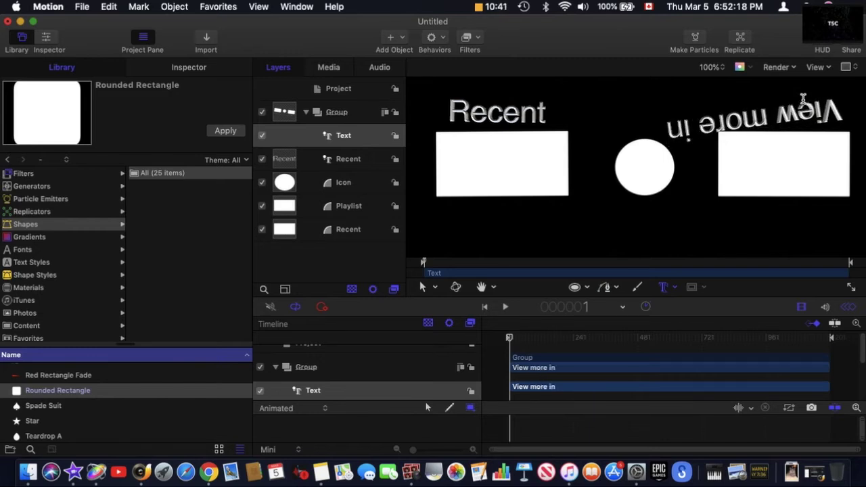
type("thi")
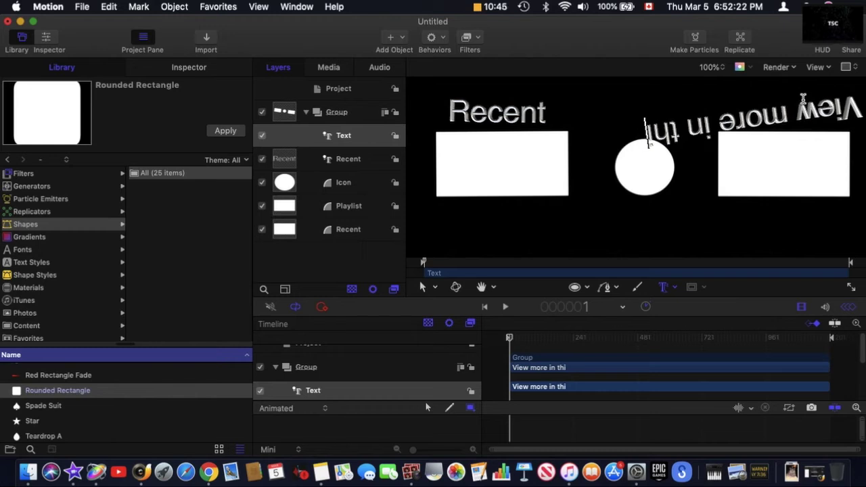
type("s")
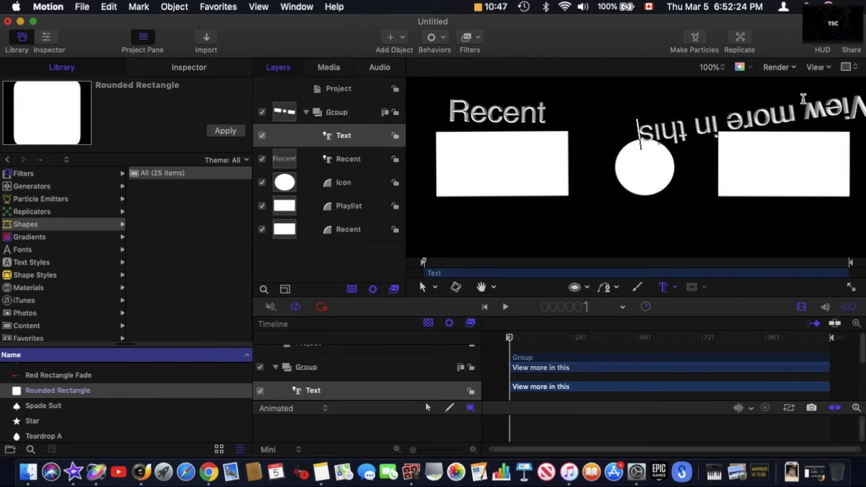
type(" Playlist")
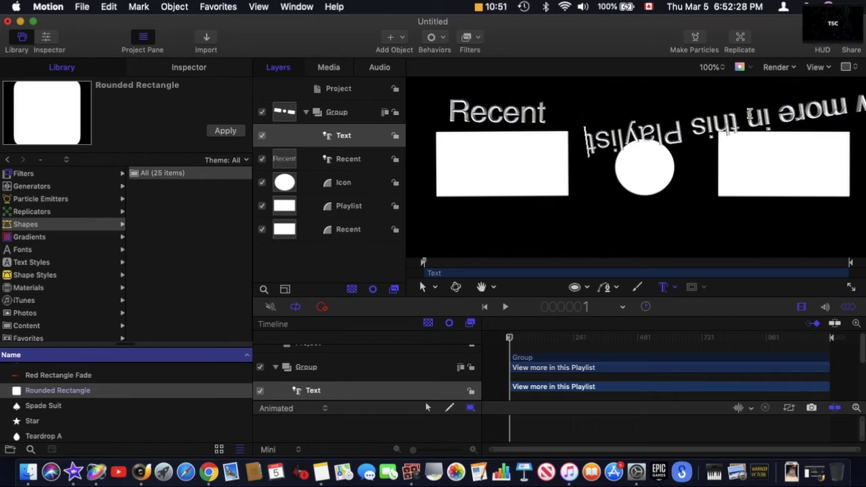
left_click(749, 113)
key("Return")
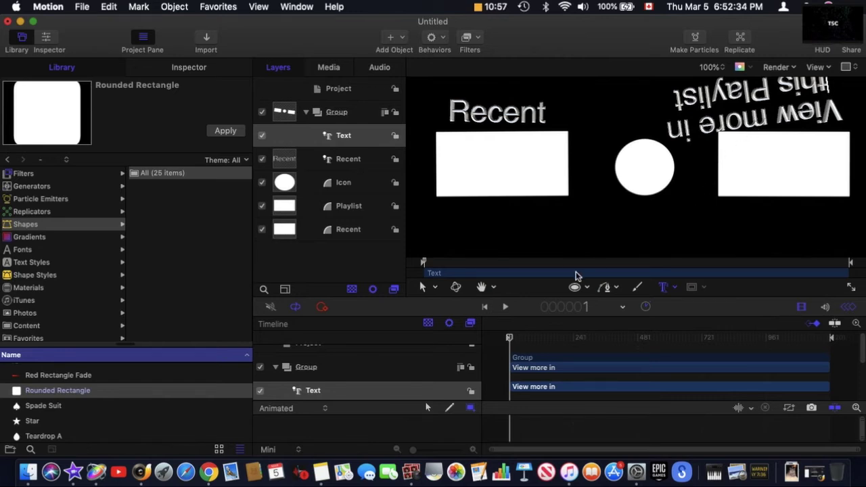
key("Escape")
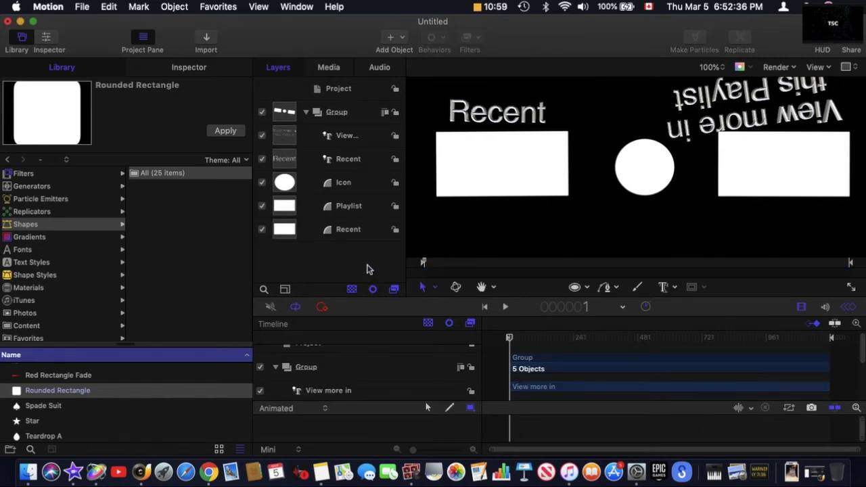
Rotate the View more in this Playlist label back to upright.
left_click(744, 115)
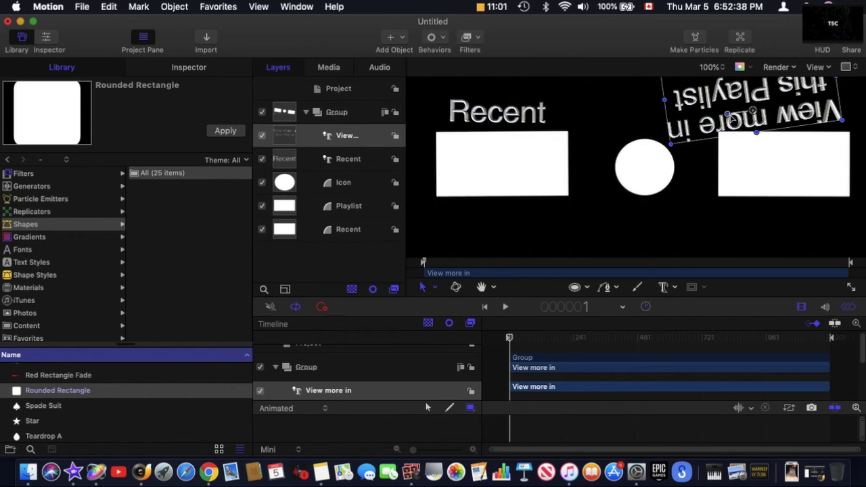
left_click_drag(745, 115, 777, 86)
left_click(803, 162)
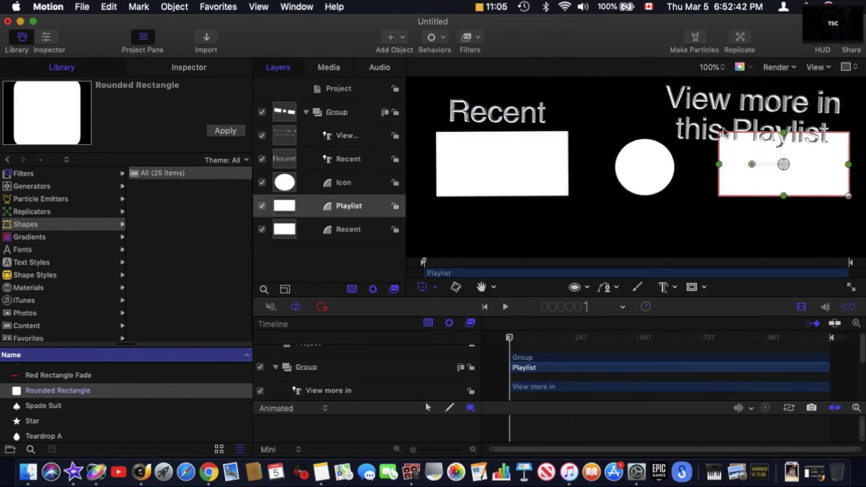
Move the label above the right card, scale it to the card's width, and straighten its tilt.
left_click(722, 134)
left_click_drag(701, 135, 709, 136)
left_click_drag(679, 174, 721, 151)
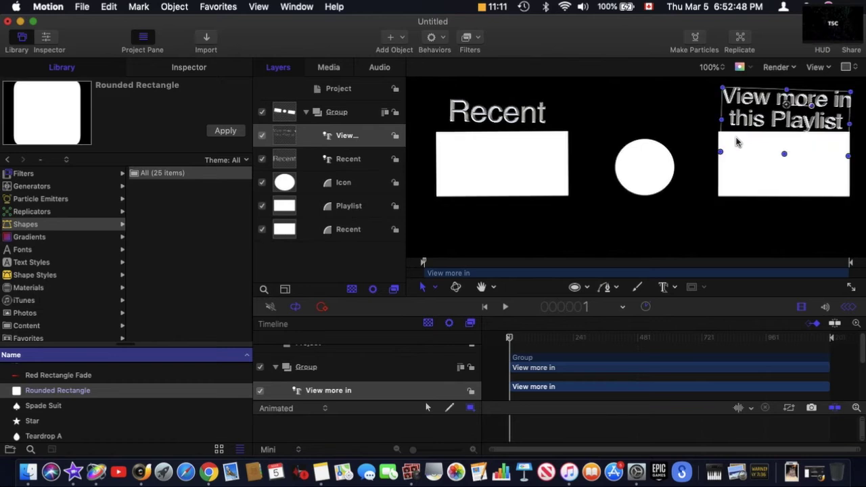
left_click(730, 114)
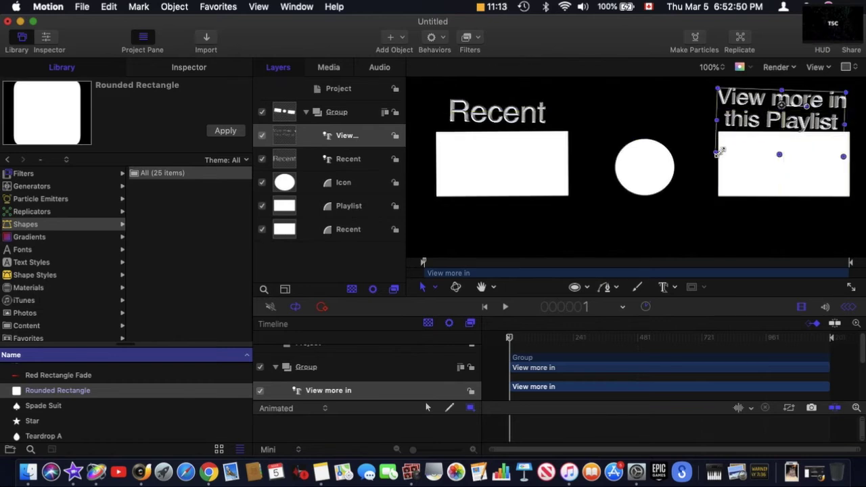
mouse_move(721, 153)
left_mouse_down()
mouse_move(719, 141)
mouse_move(719, 152)
left_mouse_up()
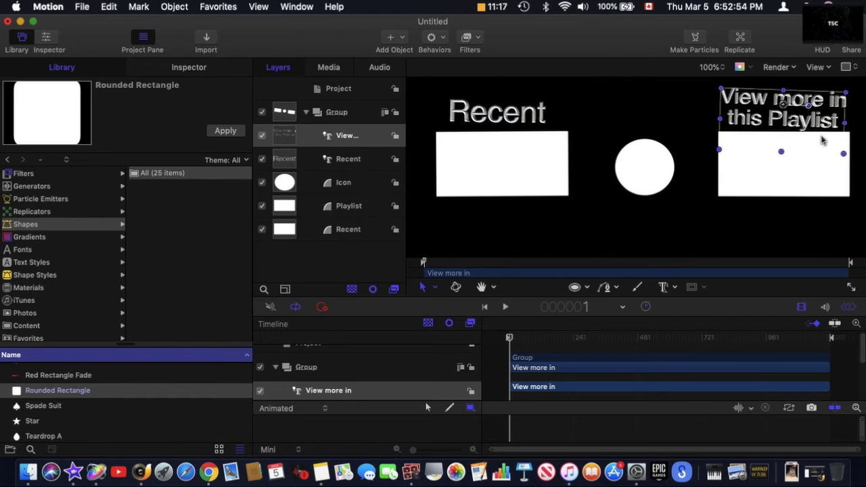
left_click_drag(812, 105, 812, 106)
left_click(655, 106)
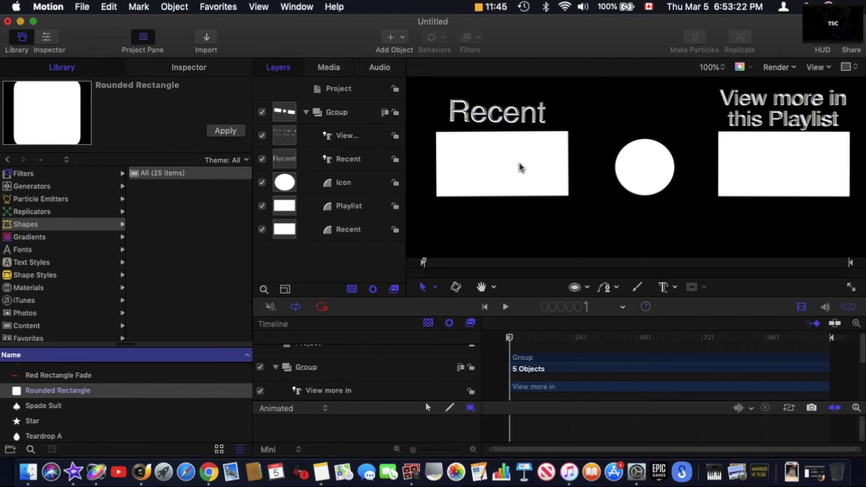
Show the Library's Gradients category with its 34 presets, such as Icy Blue and Lakebed.
left_click(38, 239)
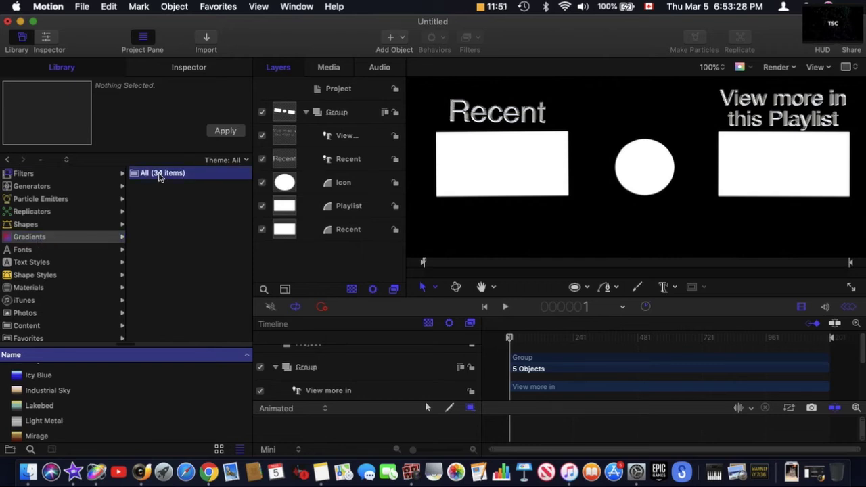
Scroll the Gradients name list down to reach the Sundown preset.
scroll(114, 409, "up", 1)
scroll(88, 406, "up", 10)
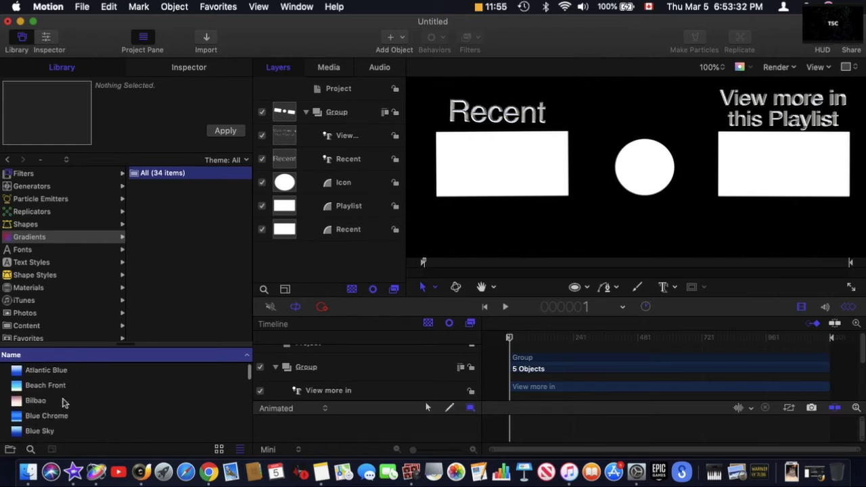
scroll(62, 403, "down", 3)
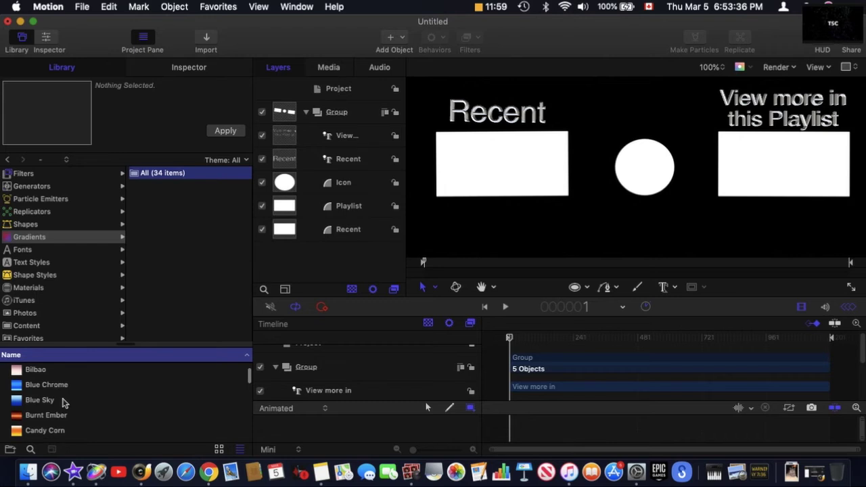
scroll(62, 403, "down", 3)
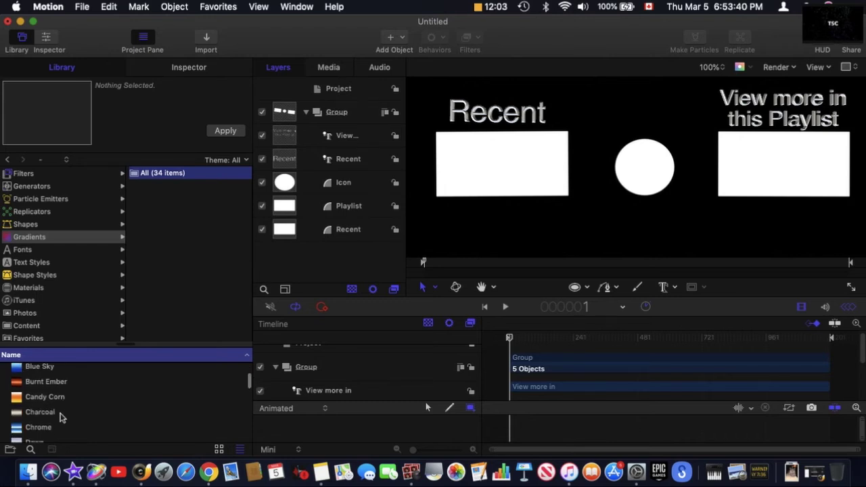
scroll(58, 414, "down", 2)
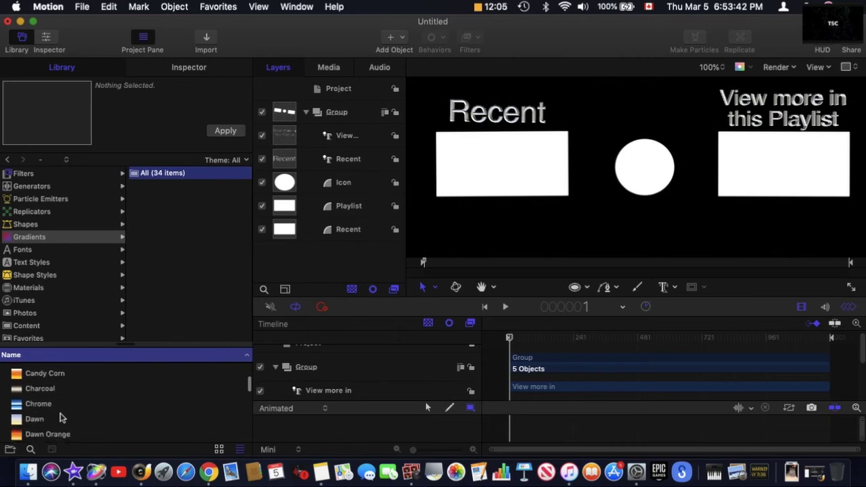
scroll(48, 414, "down", 3)
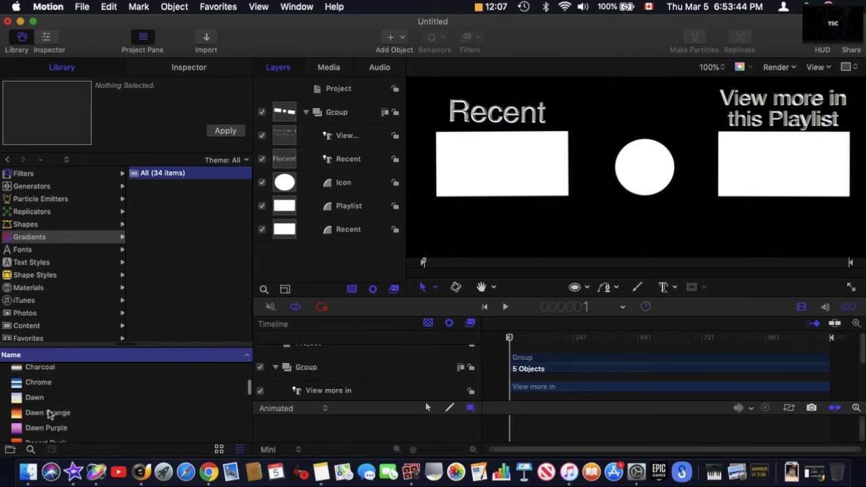
scroll(49, 414, "down", 3)
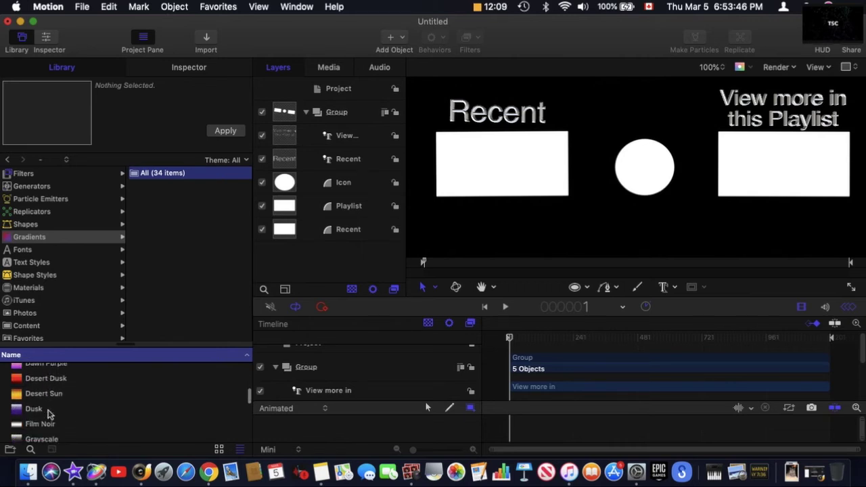
scroll(65, 392, "down", 3)
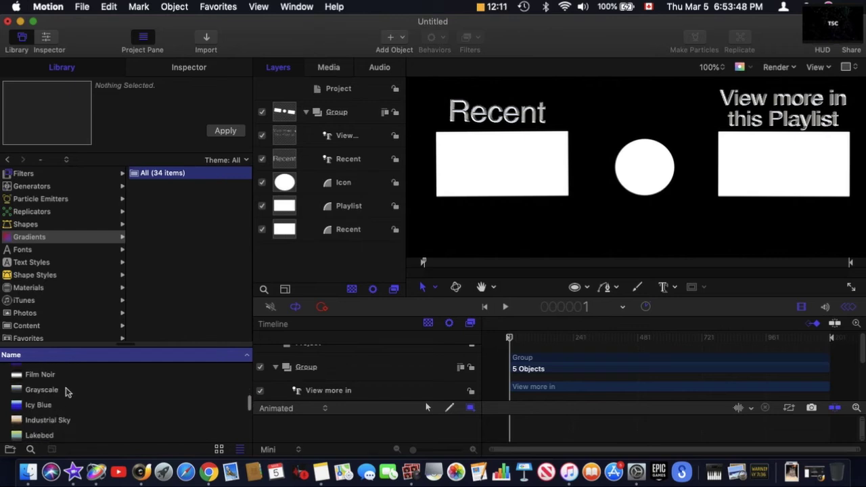
scroll(67, 399, "down", 3)
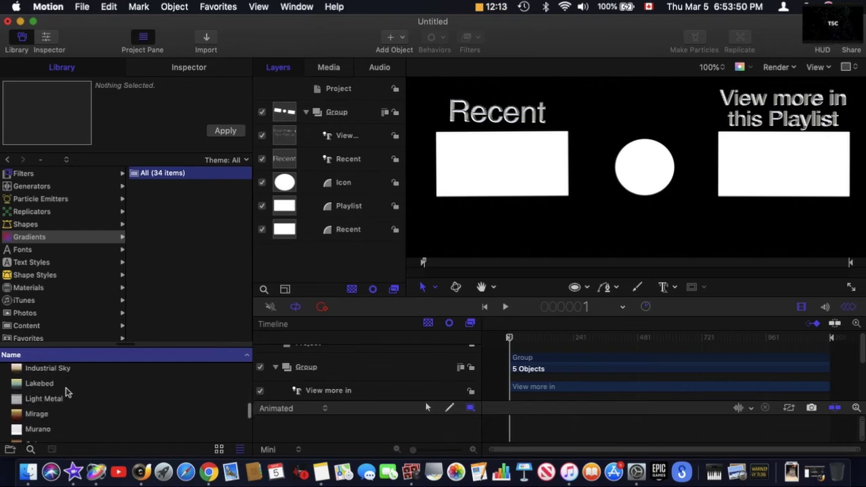
scroll(73, 416, "down", 2)
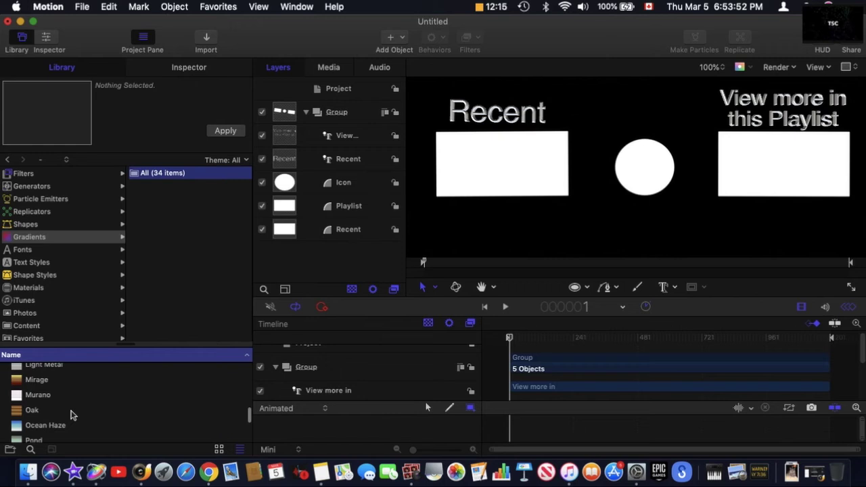
scroll(73, 416, "down", 1)
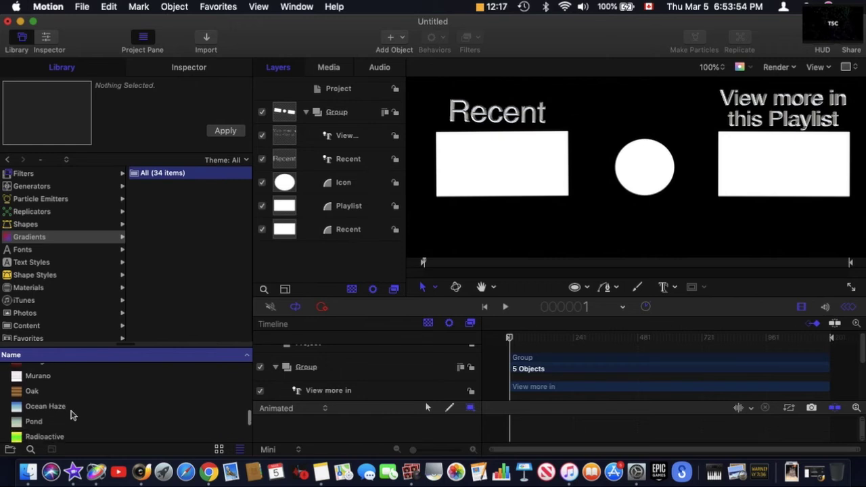
scroll(86, 408, "down", 3)
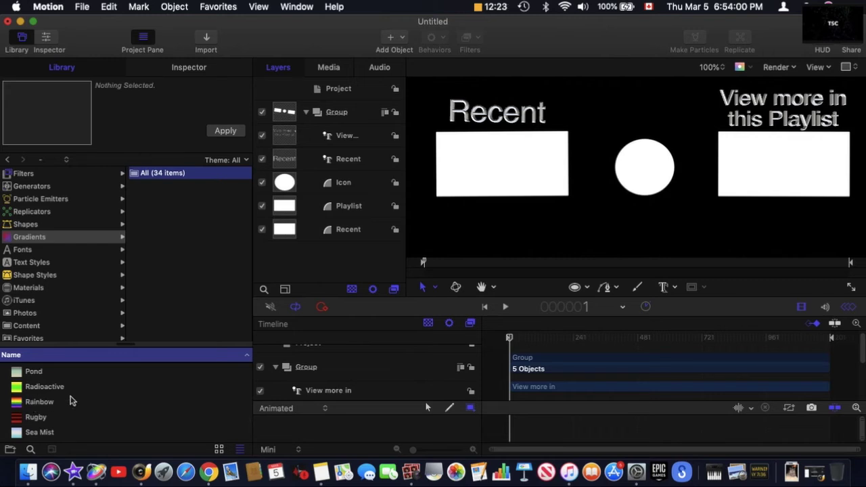
scroll(92, 403, "down", 4)
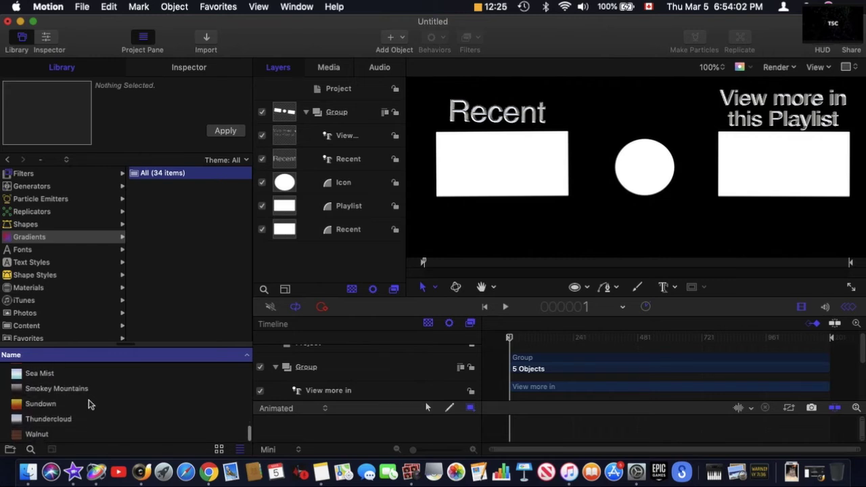
Preview the Sundown, Smokey Mountains, Rainbow, Radioactive and Ocean Haze gradients.
left_click(77, 406)
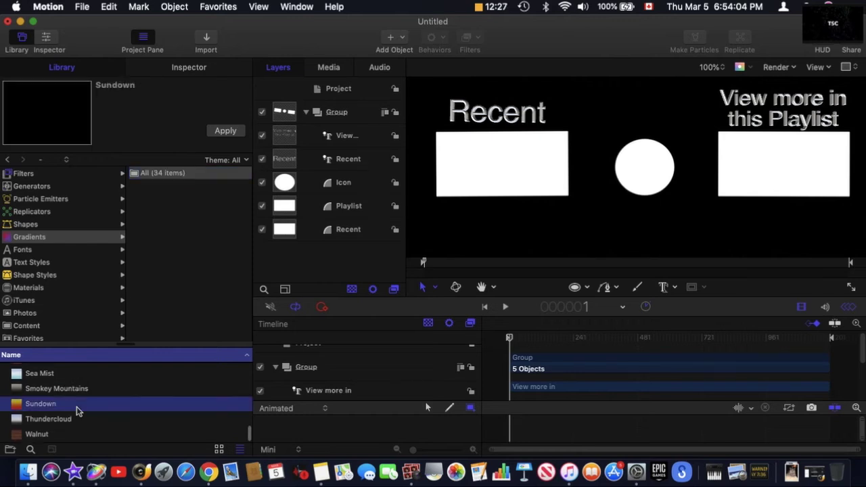
scroll(76, 411, "up", 1)
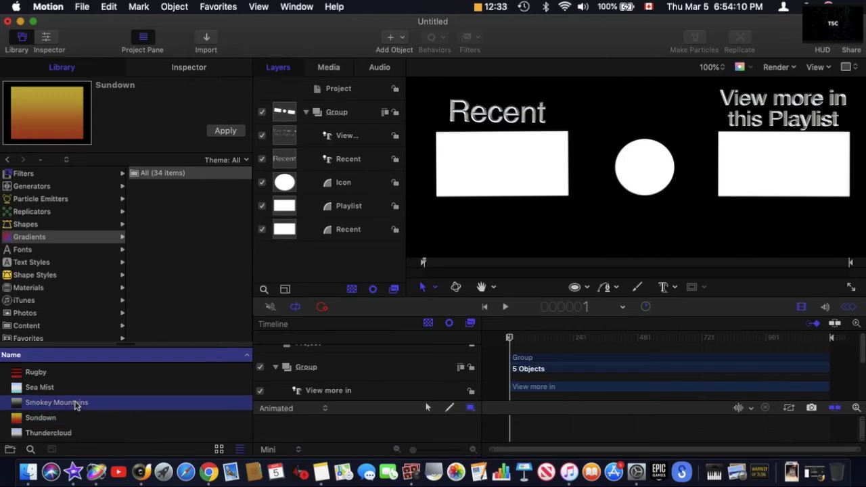
left_click(76, 403)
scroll(75, 404, "up", 2)
left_click(74, 389)
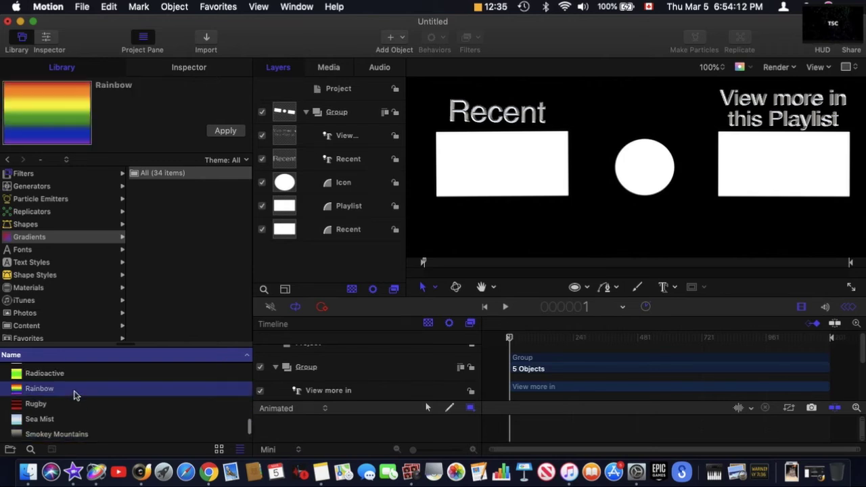
scroll(75, 396, "up", 1)
scroll(75, 396, "up", 1)
left_click(75, 394)
scroll(74, 395, "up", 3)
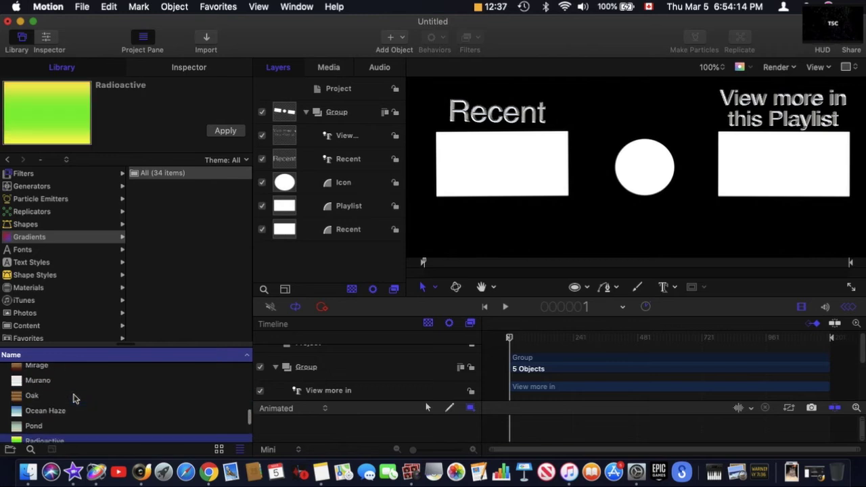
left_click(67, 411)
scroll(71, 406, "up", 10)
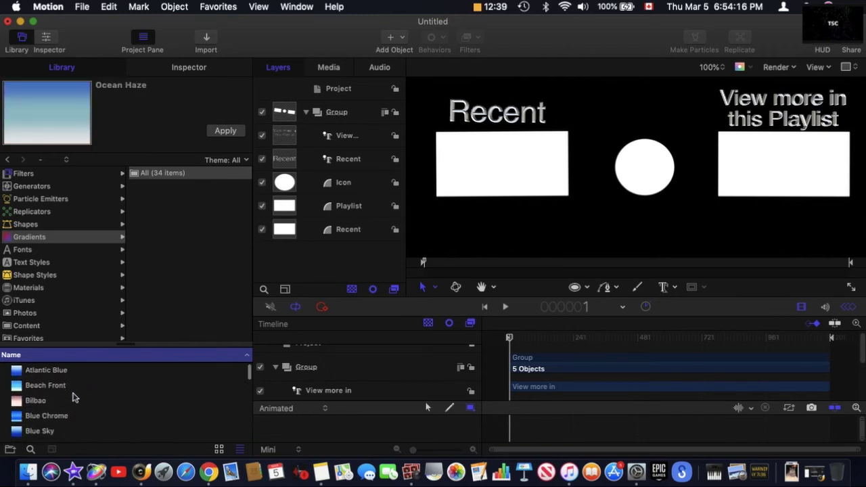
Preview Beach Front, Blue Sky, Candy Corn, Dawn, Dawn Purple and Desert Dusk, then show the Fonts category.
left_click(77, 389)
scroll(78, 406, "down", 3)
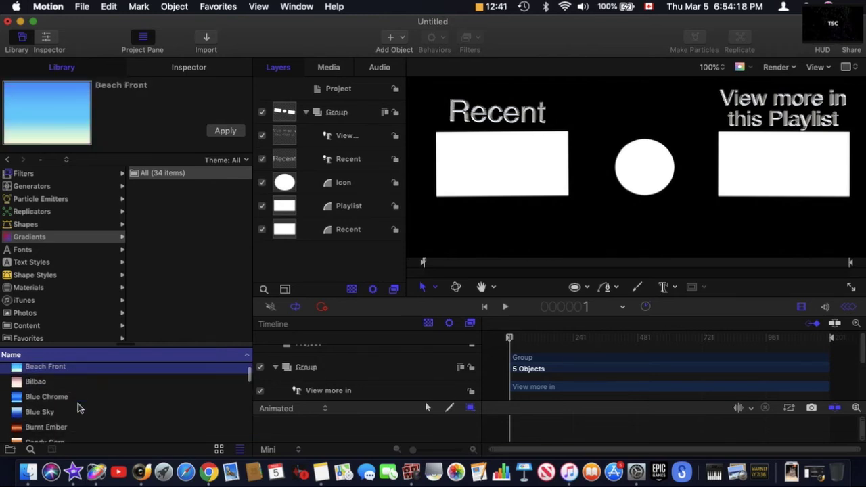
left_click(72, 384)
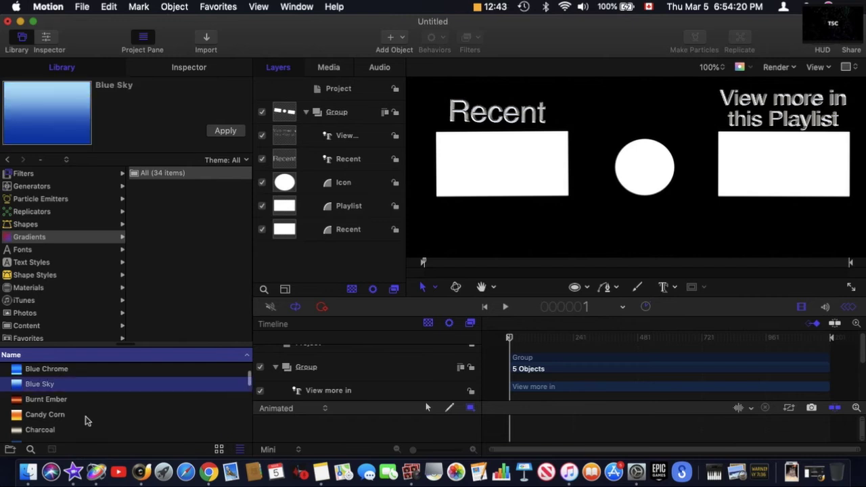
scroll(86, 421, "down", 1)
left_click(80, 396)
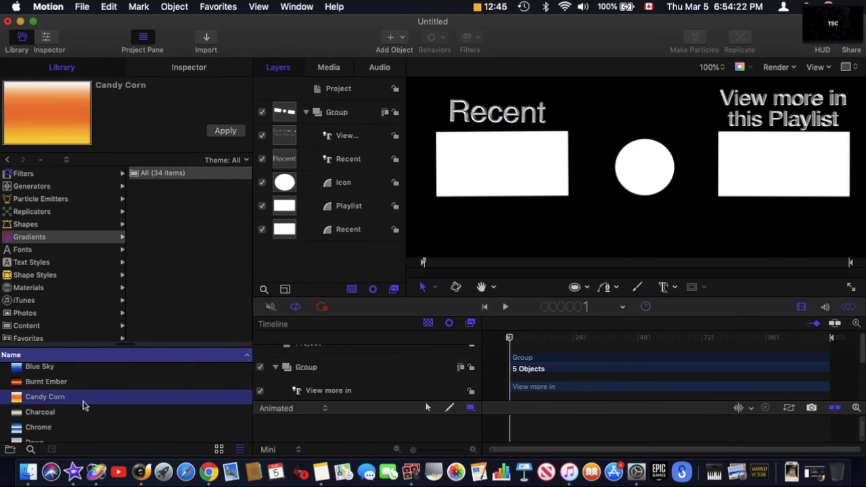
scroll(82, 405, "down", 2)
left_click(83, 406)
scroll(86, 416, "down", 2)
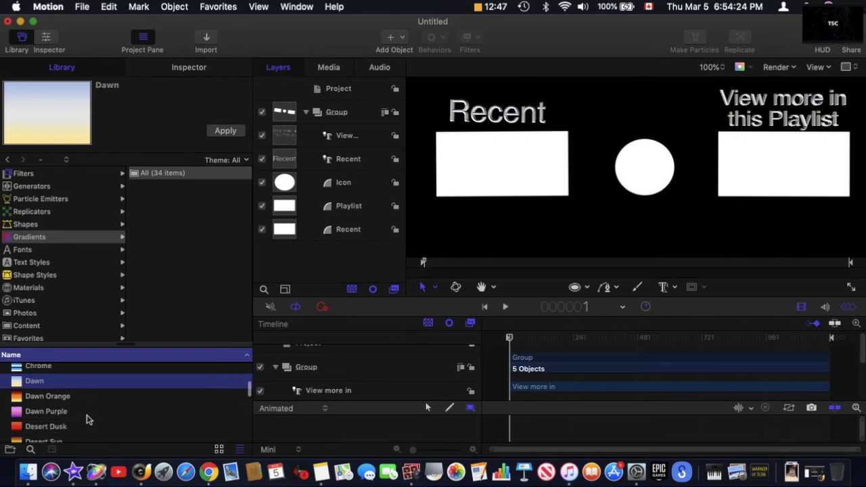
left_click(87, 415)
left_click(91, 427)
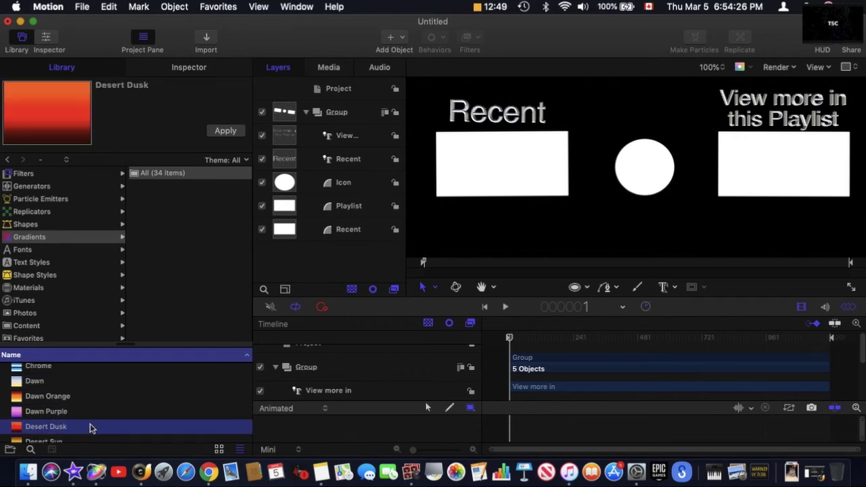
left_click(43, 251)
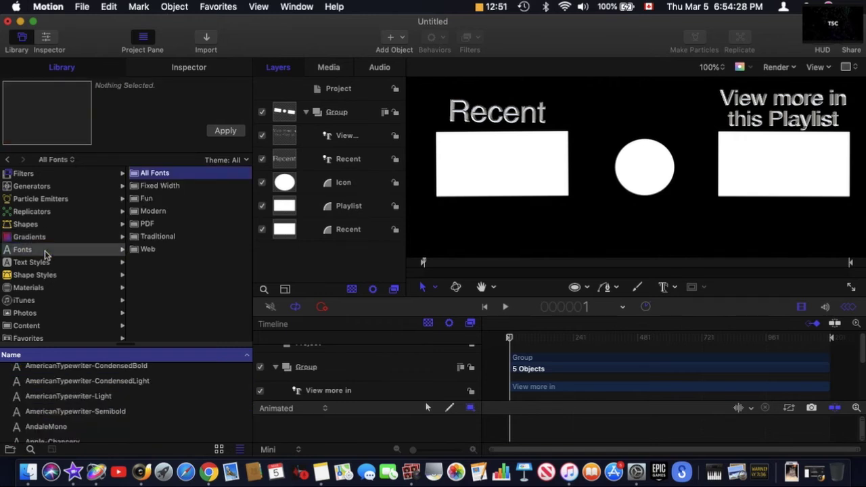
Show Particle Emitters and preview Basic Smoke, Big Blast, Big Rain, Birds and Bit Parts.
left_click(76, 202)
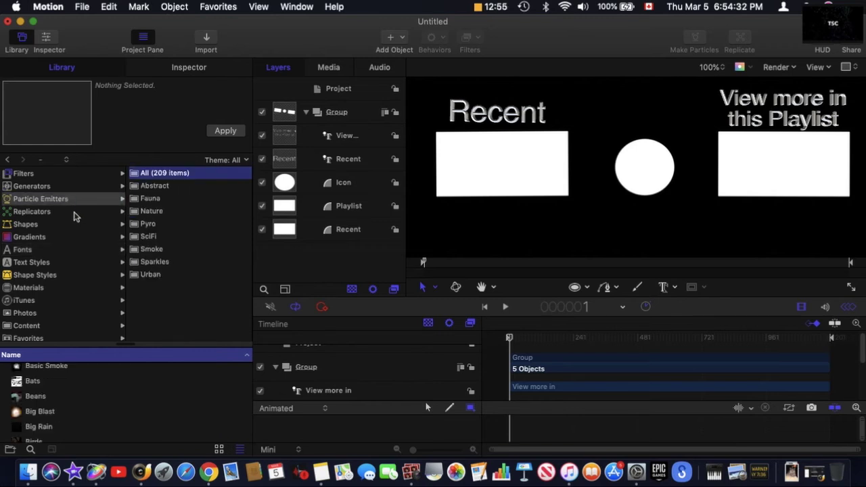
left_click(74, 373)
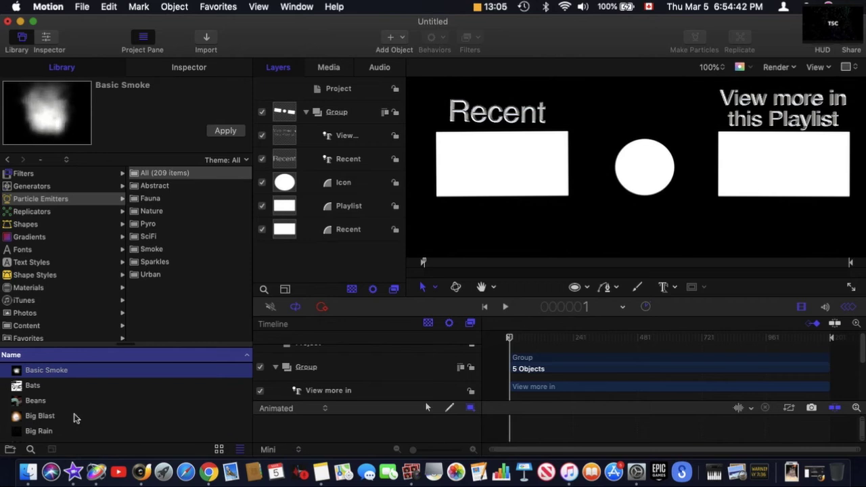
left_click(74, 416)
scroll(86, 421, "down", 3)
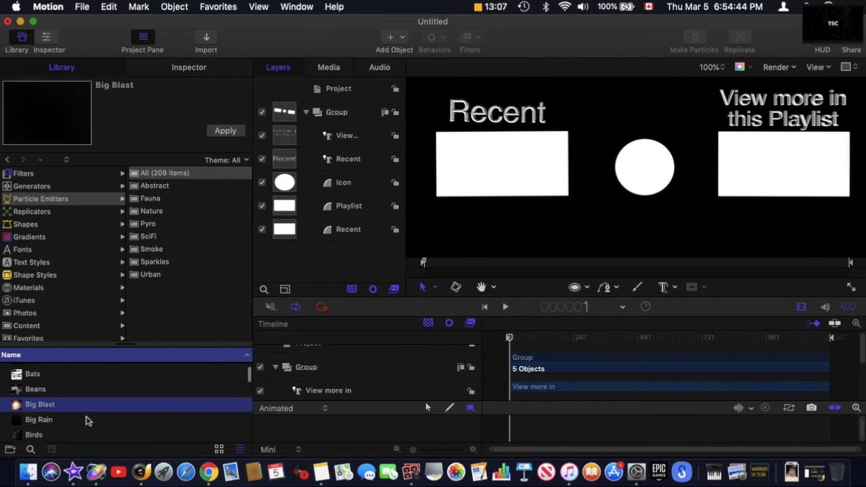
left_click(81, 398)
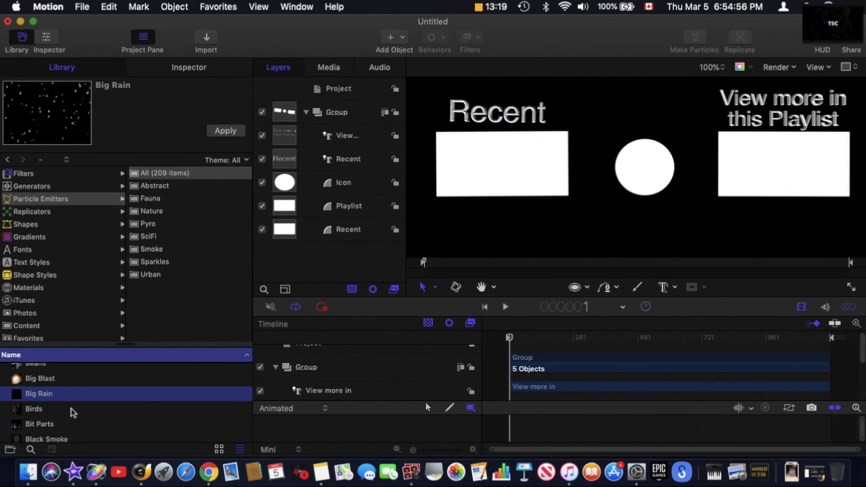
left_click(70, 410)
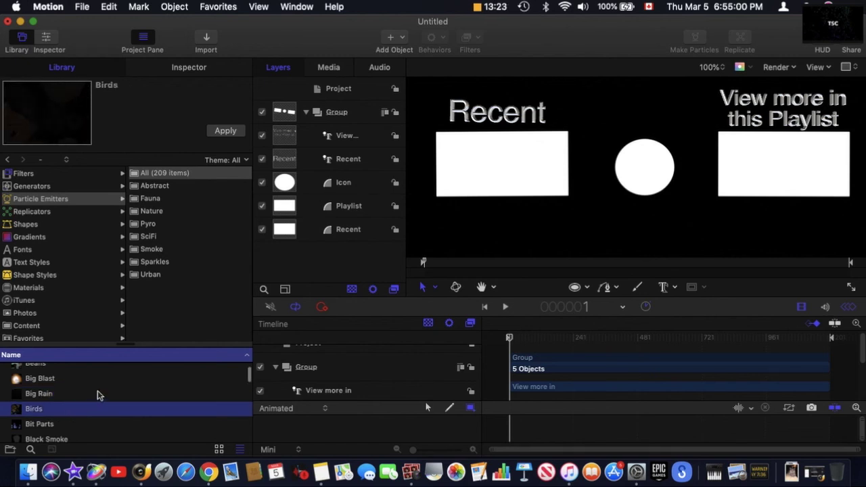
scroll(97, 391, "down", 2)
left_click(78, 404)
scroll(78, 406, "down", 1)
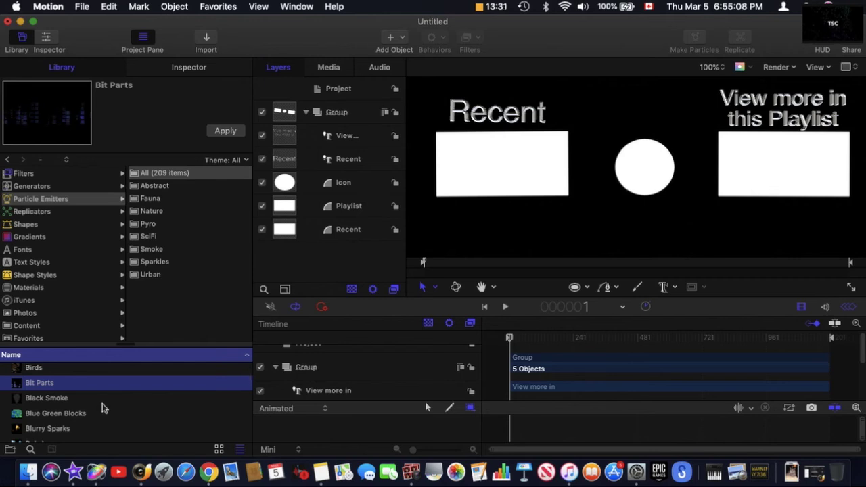
Preview the Black Smoke, Blurry Sparks, Brilliant and Bubble Machine emitters.
left_click(102, 400)
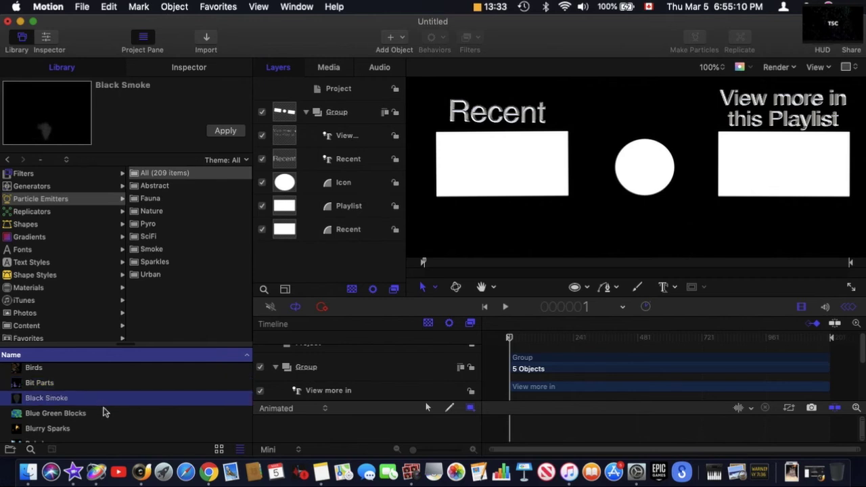
scroll(108, 424, "down", 3)
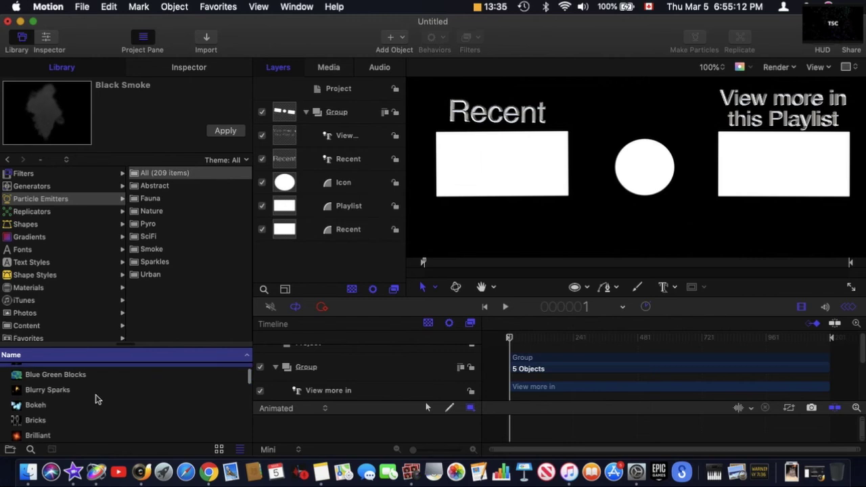
left_click(95, 395)
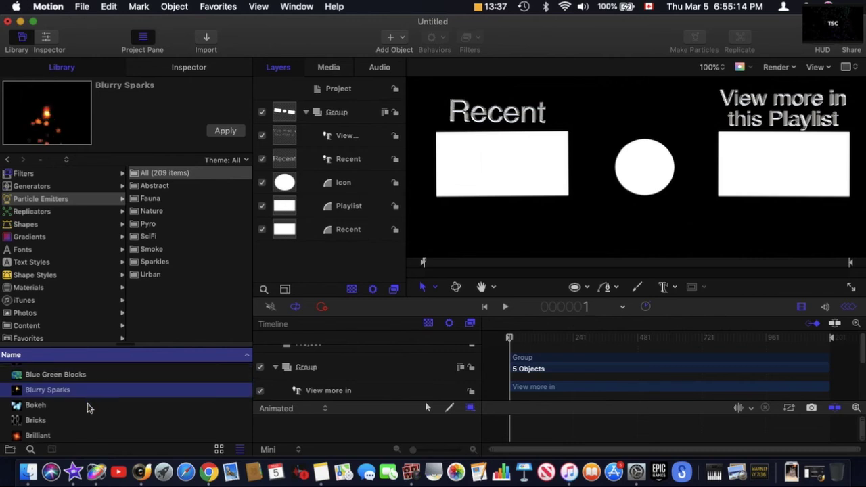
scroll(86, 406, "down", 1)
left_click(78, 424)
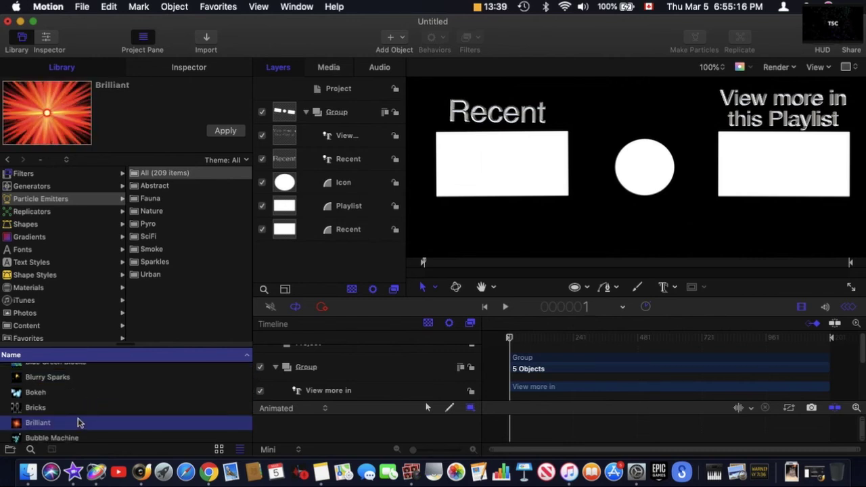
scroll(112, 409, "down", 3)
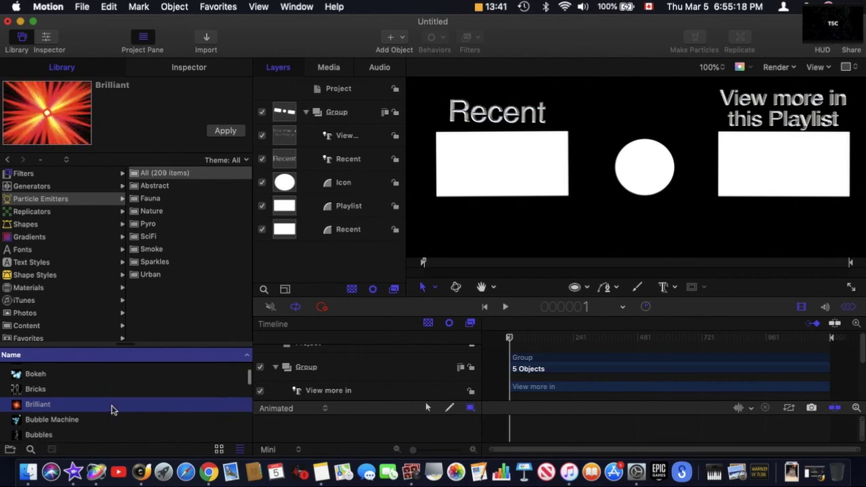
left_click(116, 399)
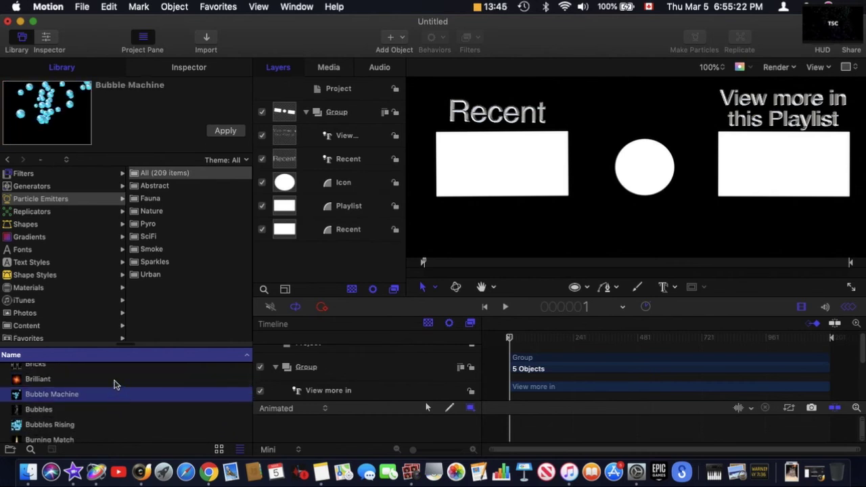
scroll(113, 384, "down", 2)
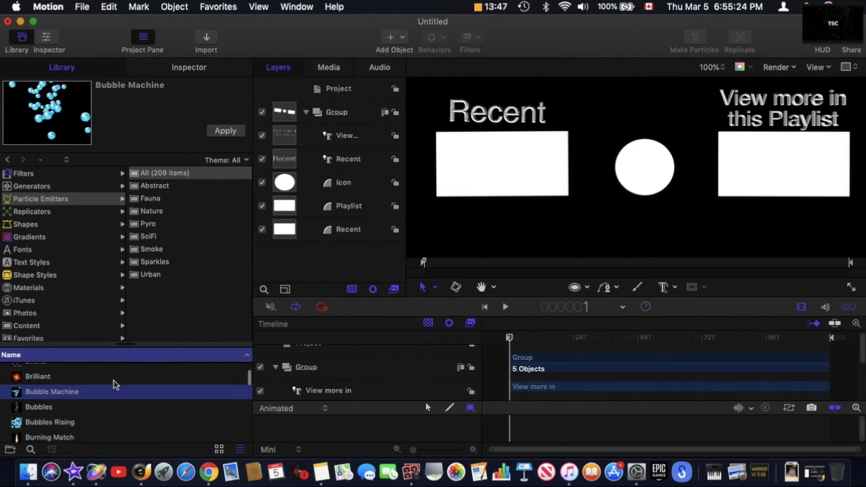
Preview the Bubbles Rising, Busker, Buttons and Calligraphic Trails emitters.
left_click(102, 406)
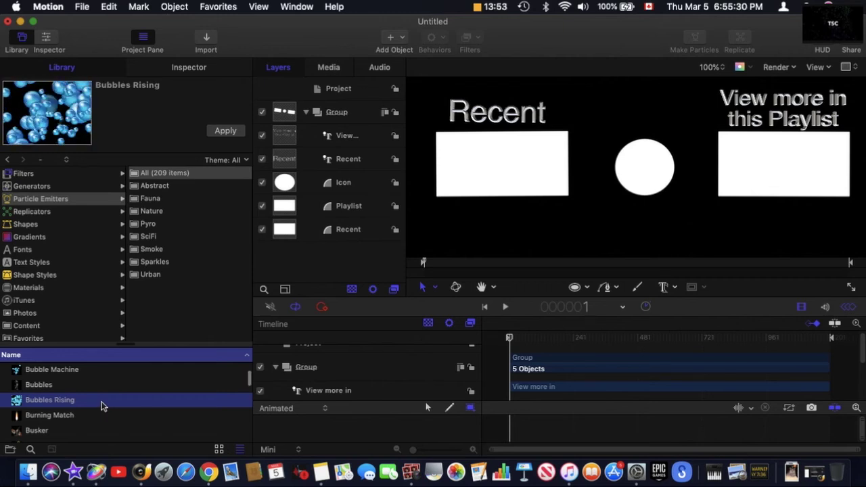
scroll(102, 405, "down", 2)
scroll(101, 406, "down", 1)
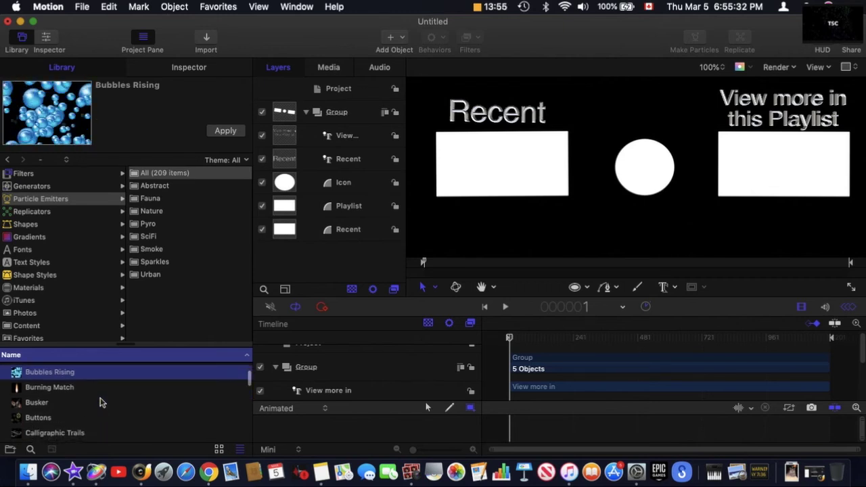
left_click(96, 404)
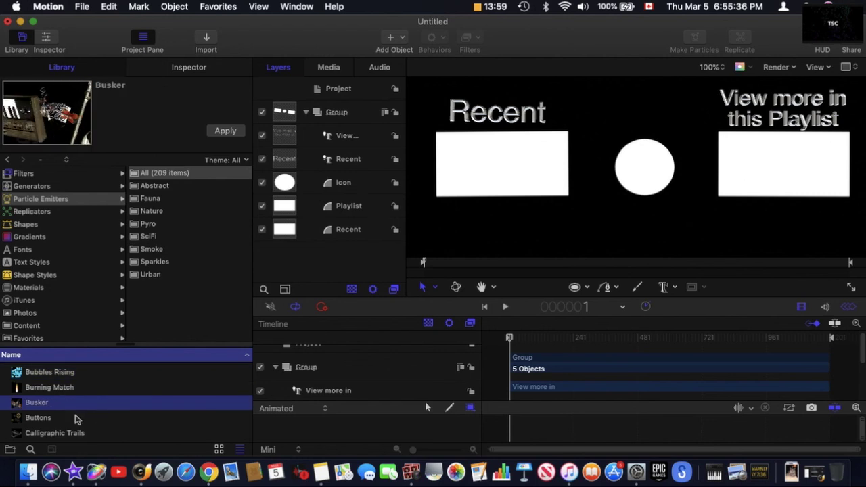
left_click(78, 418)
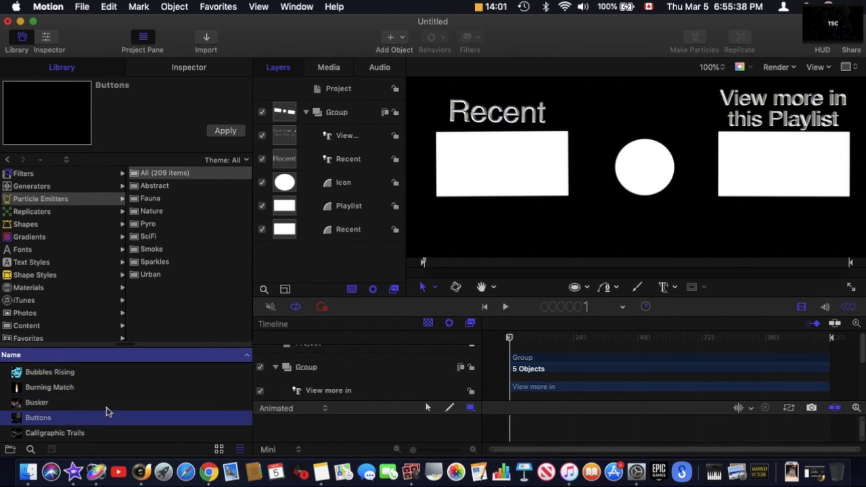
scroll(106, 408, "down", 3)
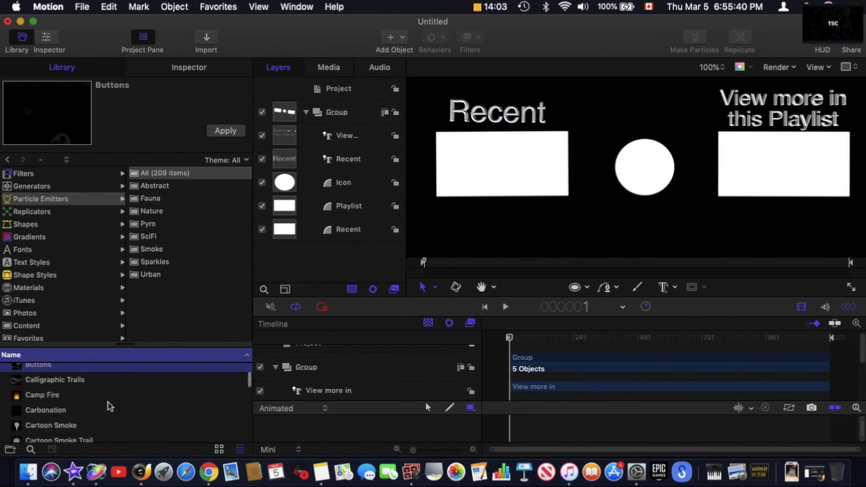
left_click(106, 383)
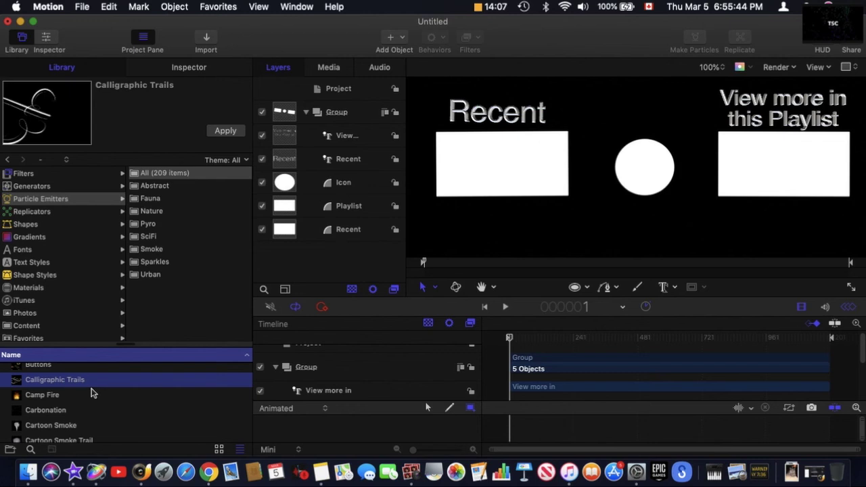
Preview the Camp Fire, Carbonation, Circle City and Cattail emitters.
left_click(84, 396)
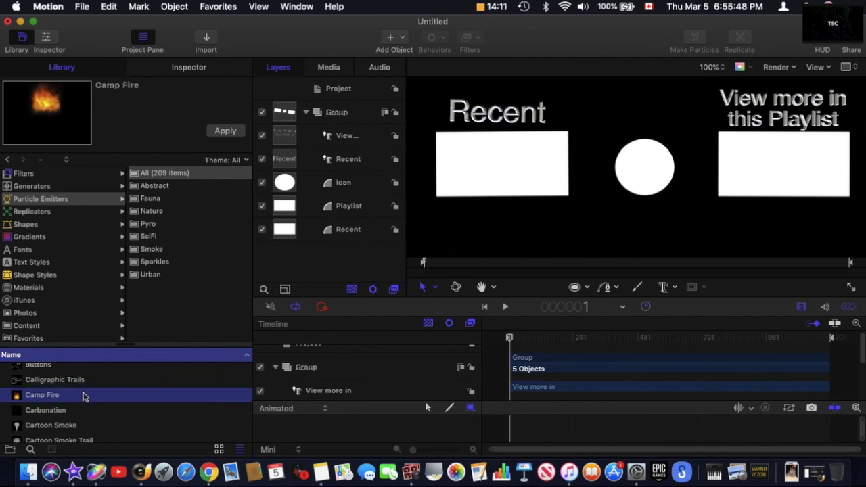
scroll(86, 399, "down", 1)
left_click(87, 404)
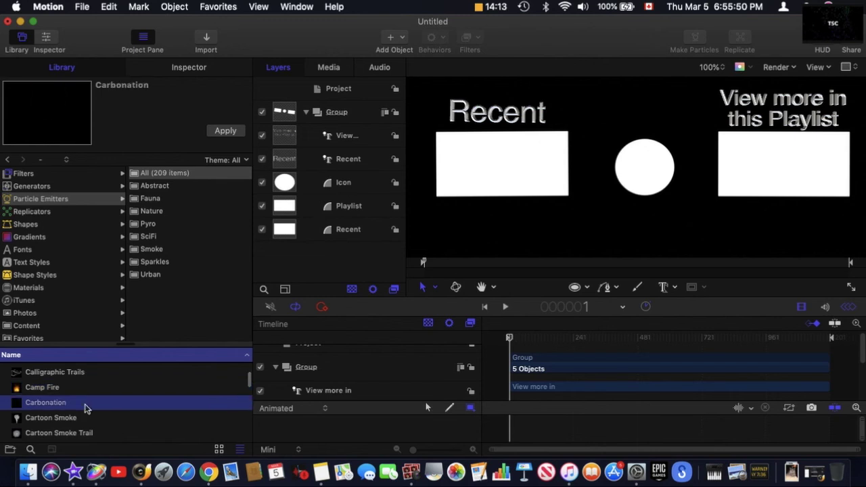
scroll(112, 405, "down", 1)
scroll(112, 405, "down", 3)
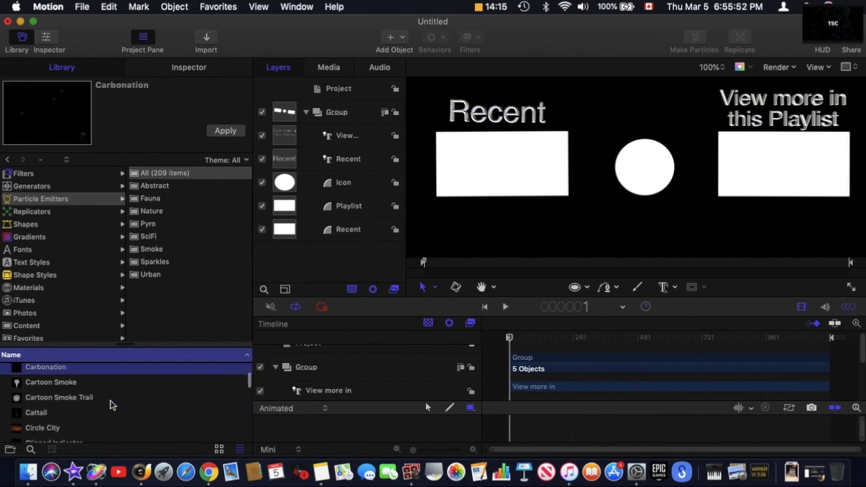
left_click(104, 410)
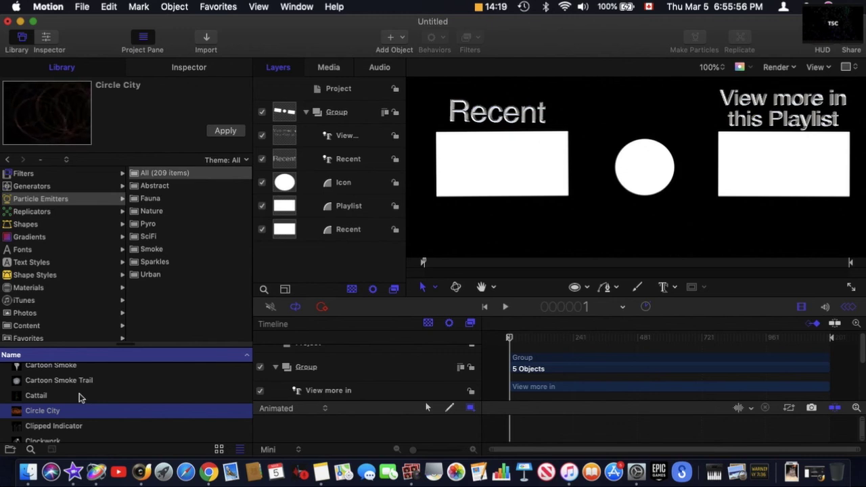
left_click(79, 397)
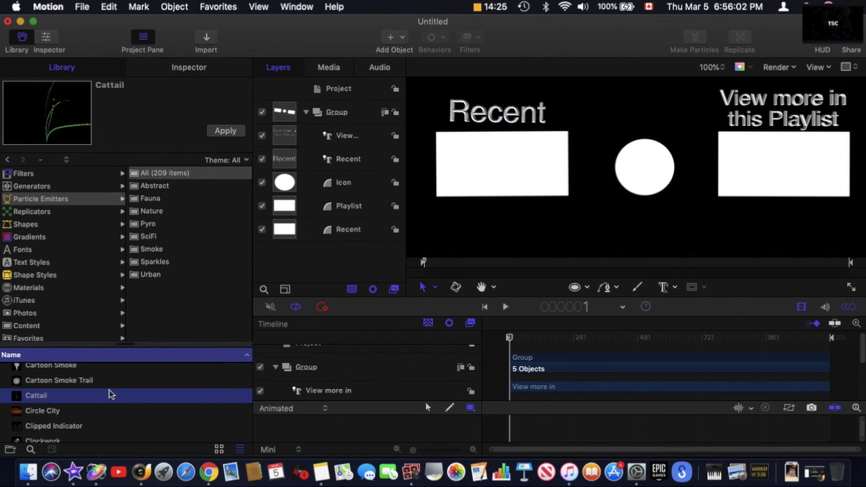
Preview the Corona, Cool and Crazy Beat emitters.
scroll(111, 395, "down", 3)
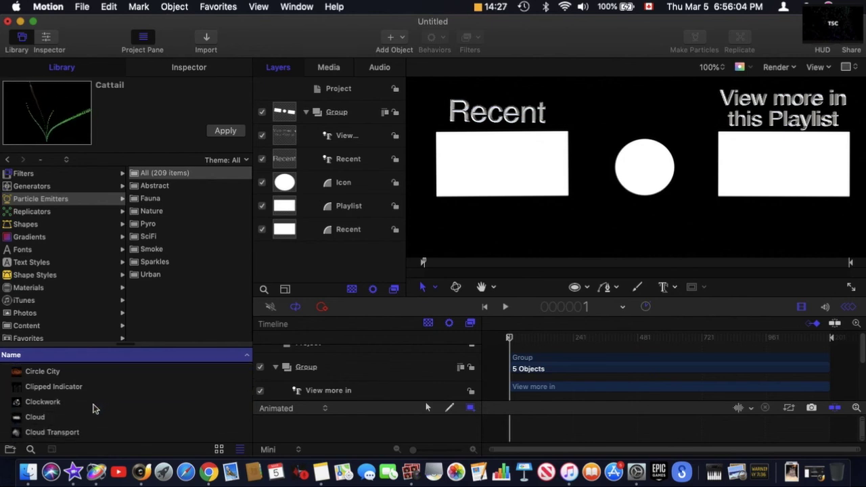
scroll(89, 409, "down", 2)
scroll(89, 409, "down", 4)
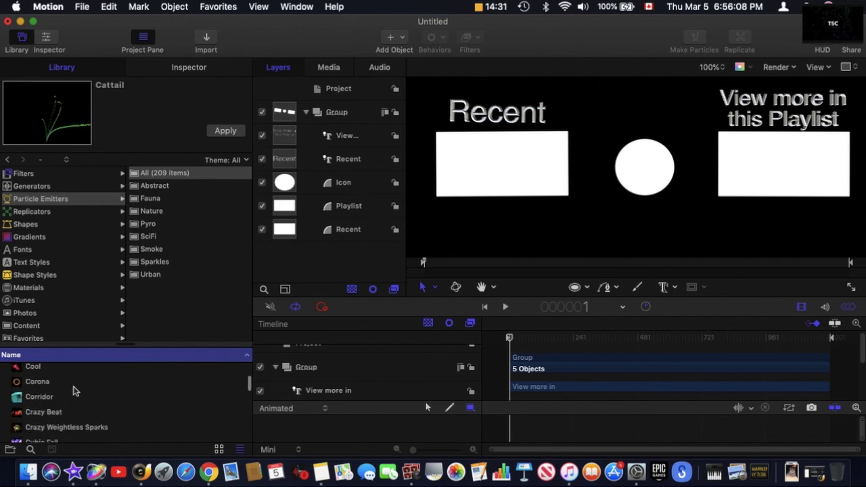
left_click(73, 384)
scroll(76, 385, "up", 1)
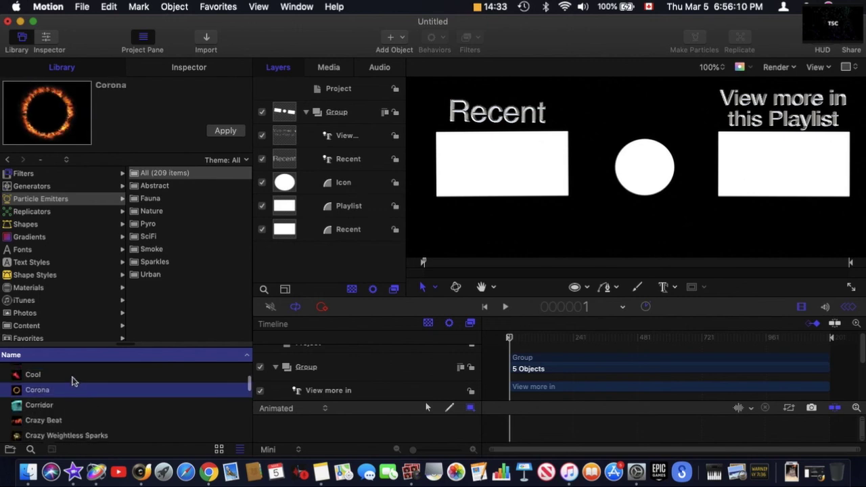
left_click(73, 377)
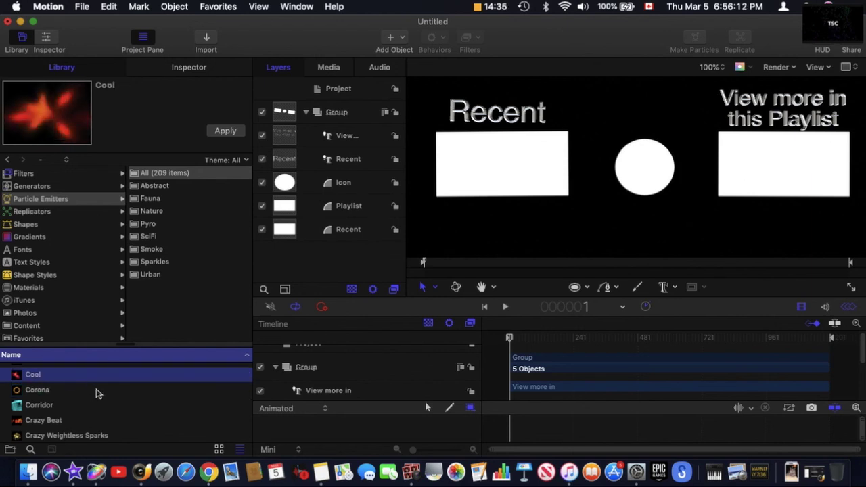
scroll(98, 398, "down", 2)
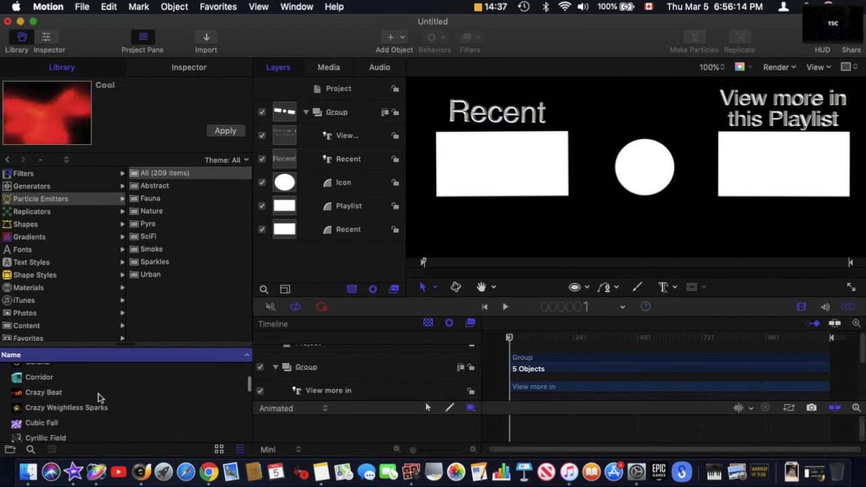
left_click(98, 394)
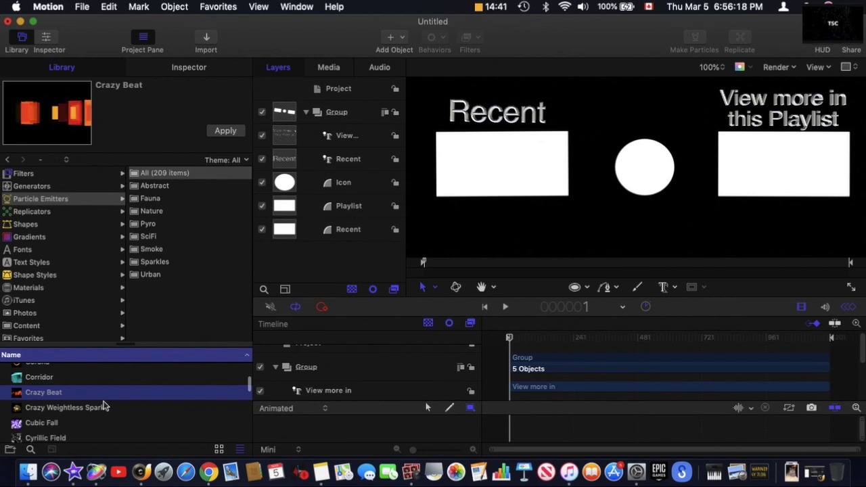
scroll(103, 406, "down", 1)
scroll(104, 406, "down", 2)
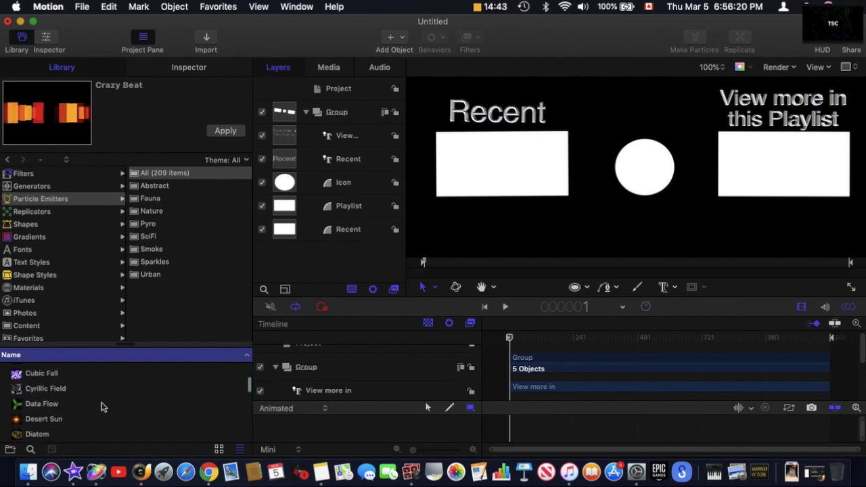
Preview the Desert Sun, Digital City, Diesel Fire, Dream Bubbles and Drivetrain emitters.
left_click(99, 418)
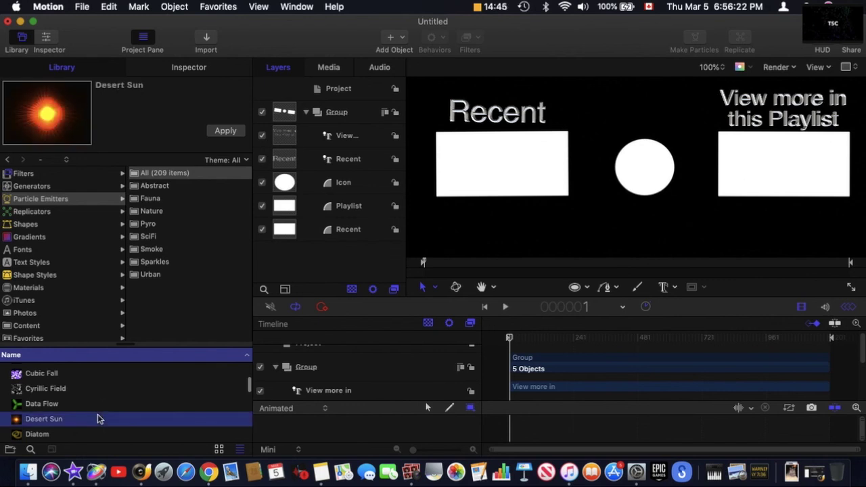
scroll(98, 418, "down", 2)
left_click(98, 419)
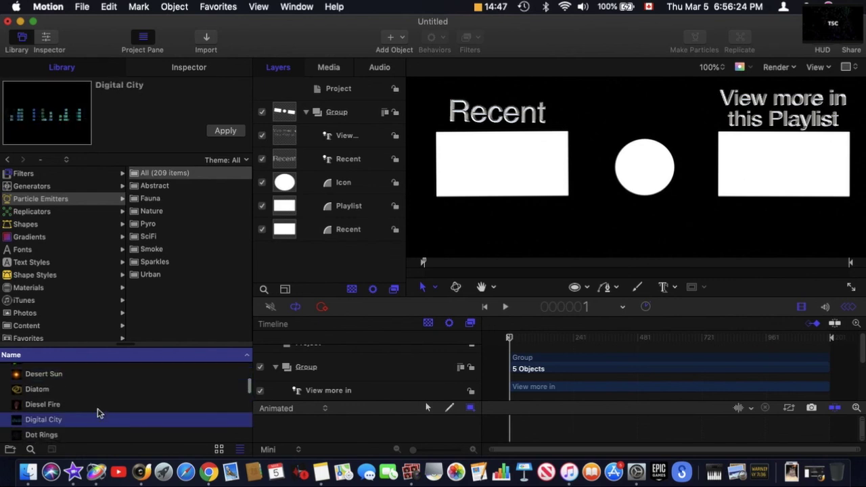
left_click(95, 406)
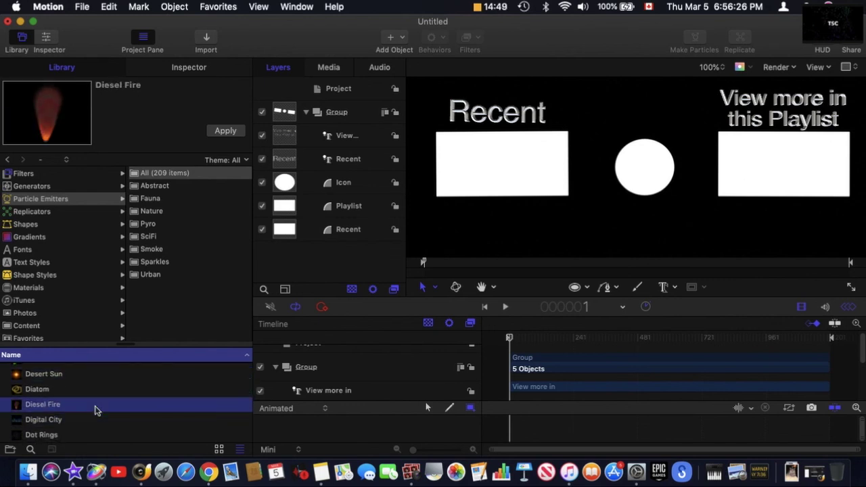
scroll(95, 410, "down", 5)
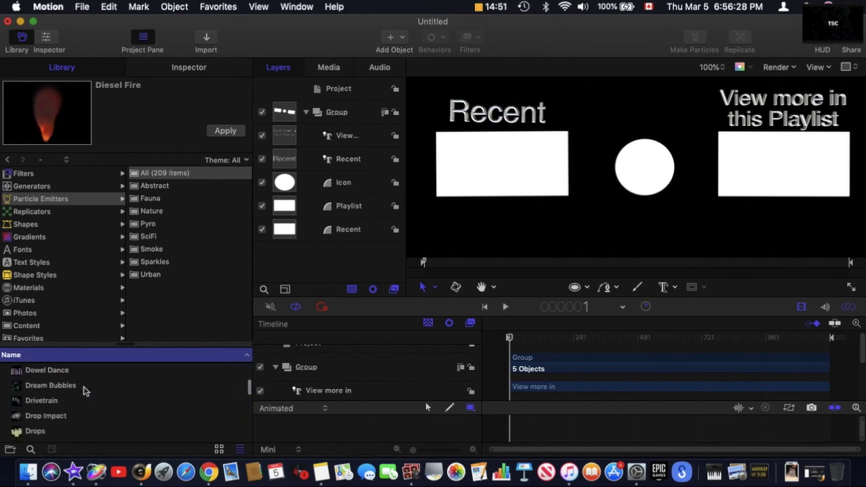
left_click(82, 388)
left_click(78, 402)
Scroll further down the emitter list and preview Fireworks 02.
scroll(75, 407, "down", 1)
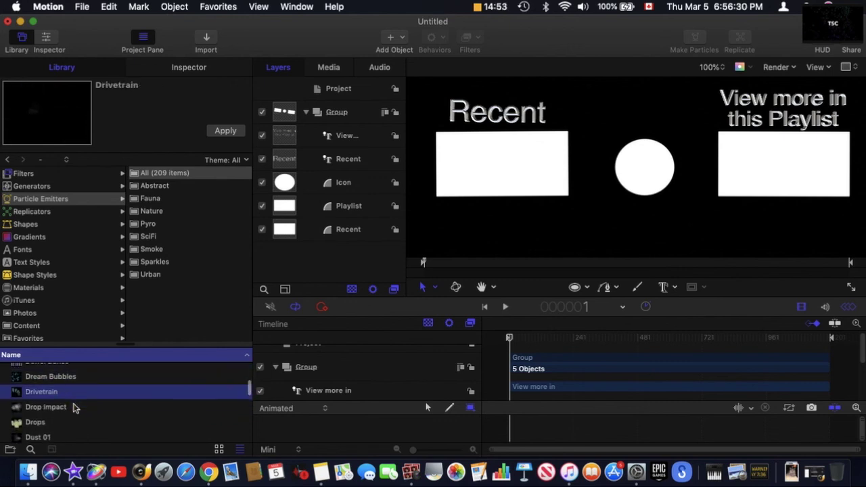
scroll(74, 407, "down", 8)
scroll(74, 407, "down", 3)
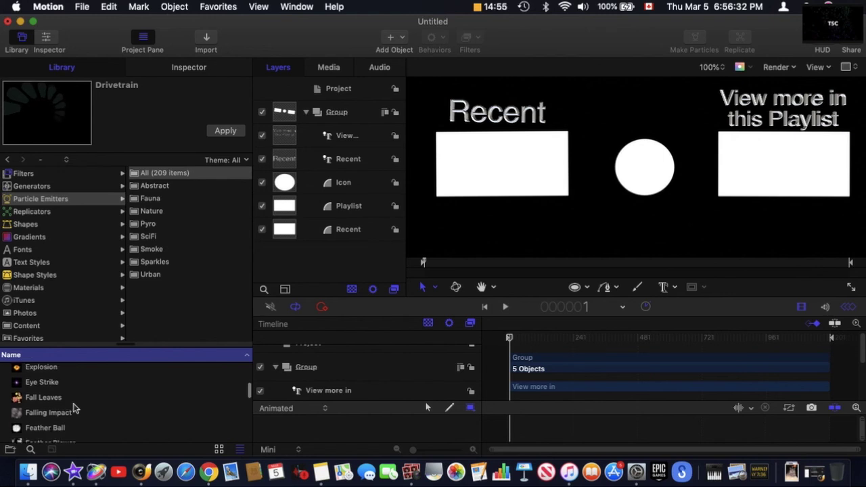
scroll(74, 408, "down", 8)
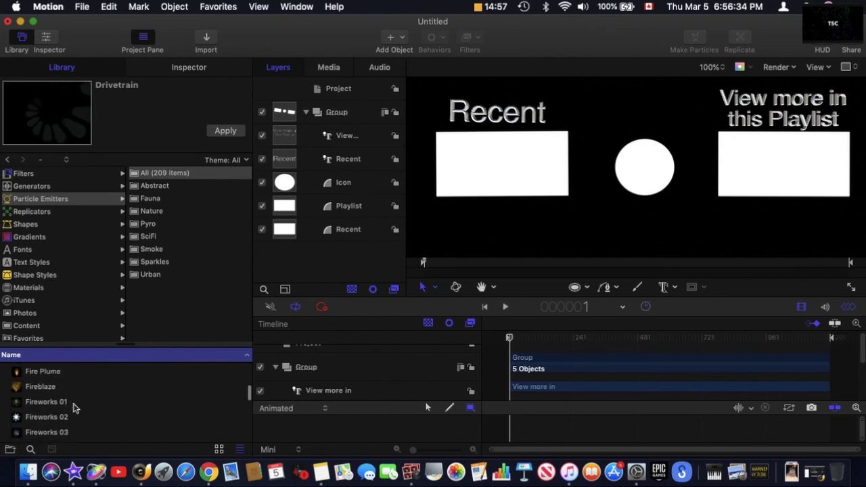
scroll(74, 407, "down", 4)
scroll(68, 400, "up", 2)
left_click(61, 380)
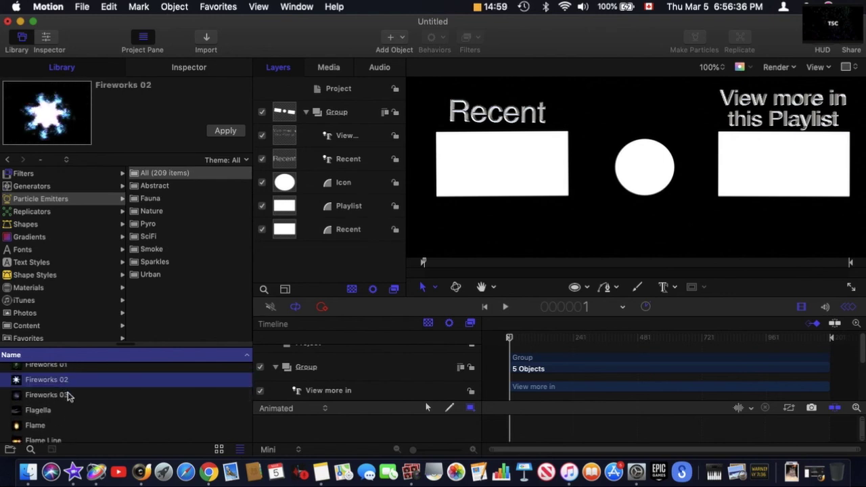